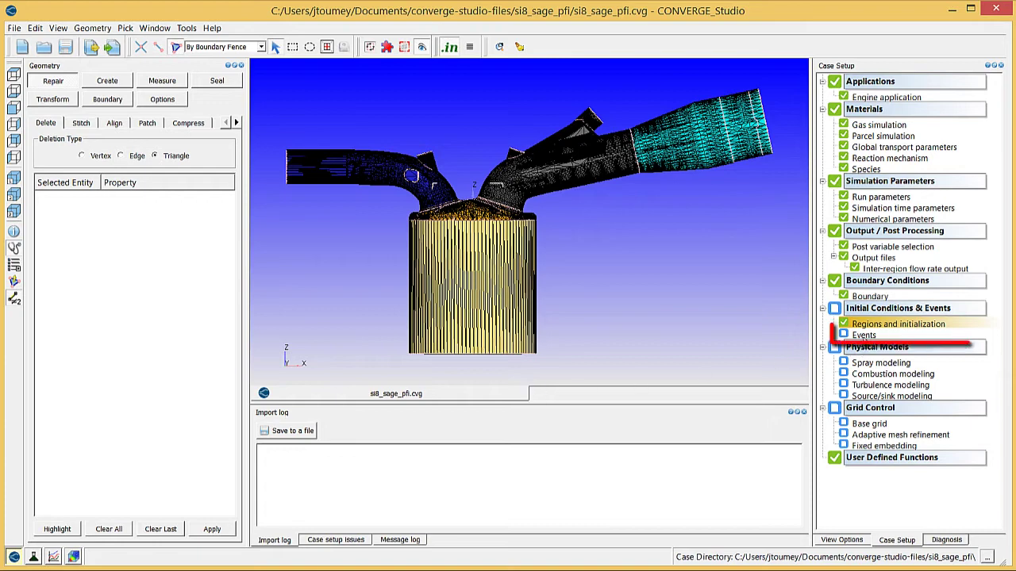
# - Open the Events setup, enable cyclic events and add five event rows
pyautogui.doubleClick(861, 335)
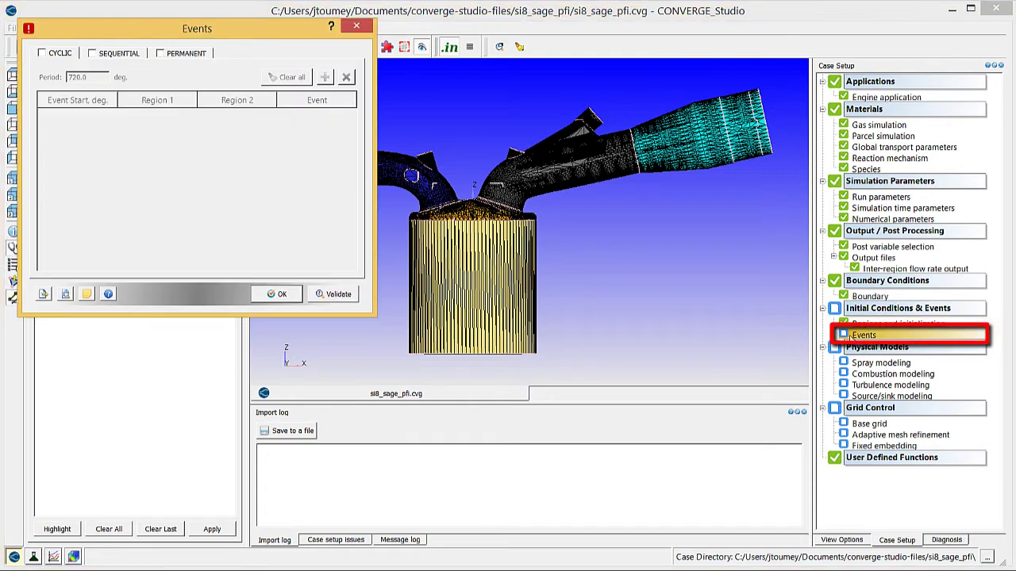
pyautogui.click(44, 53)
pyautogui.click(44, 53)
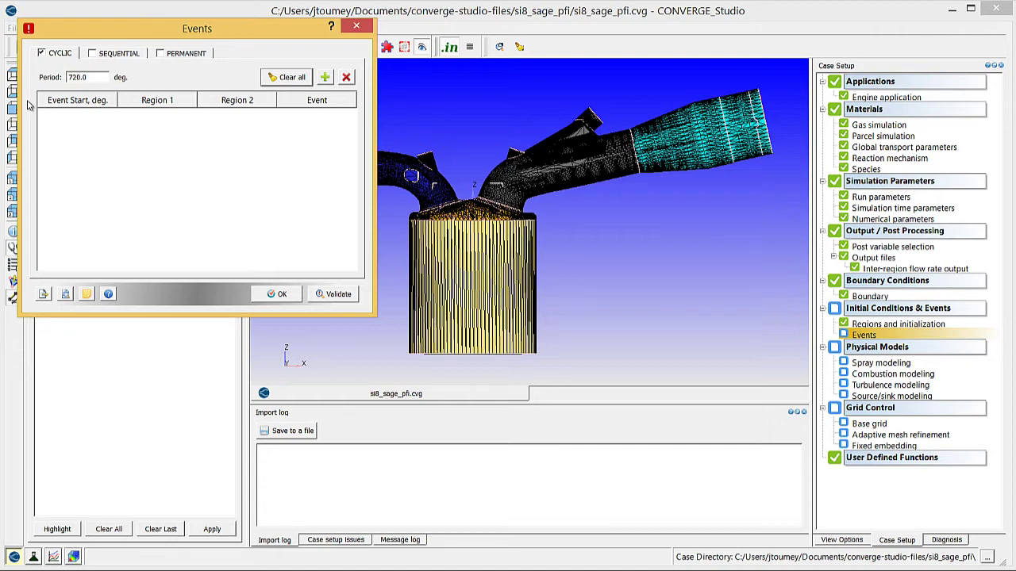
pyautogui.click(325, 78)
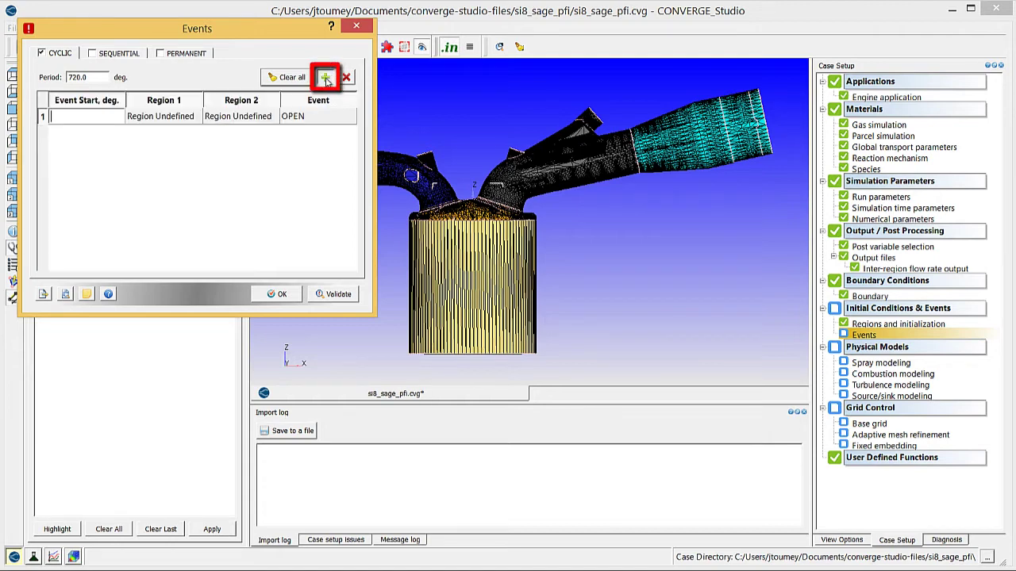
pyautogui.click(325, 78)
pyautogui.click(325, 78)
pyautogui.click(326, 78)
pyautogui.click(325, 78)
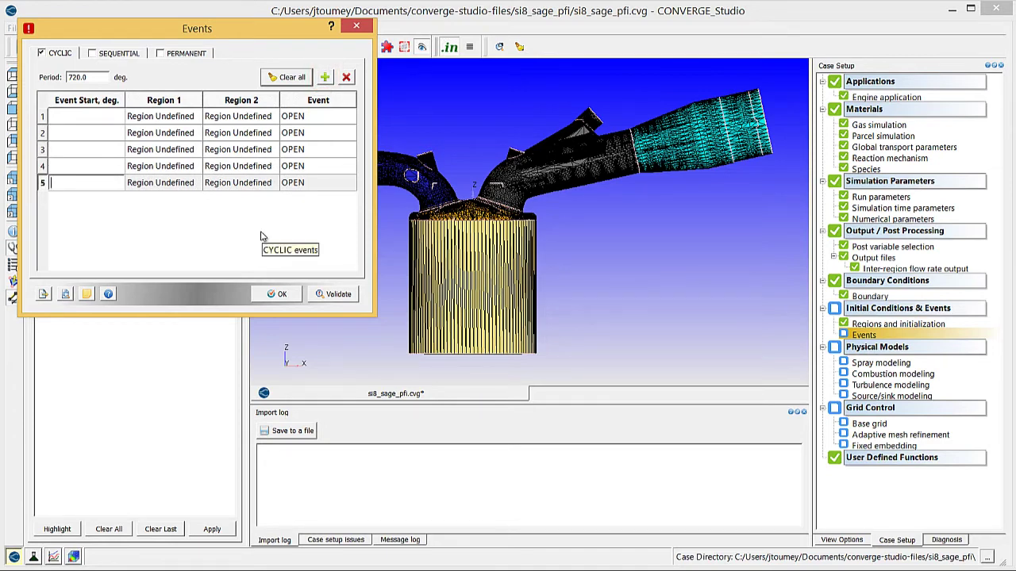
# - Define the first cyclic event with start -410.7 deg between the Cylinder and Intake system2 regions
pyautogui.doubleClick(80, 119)
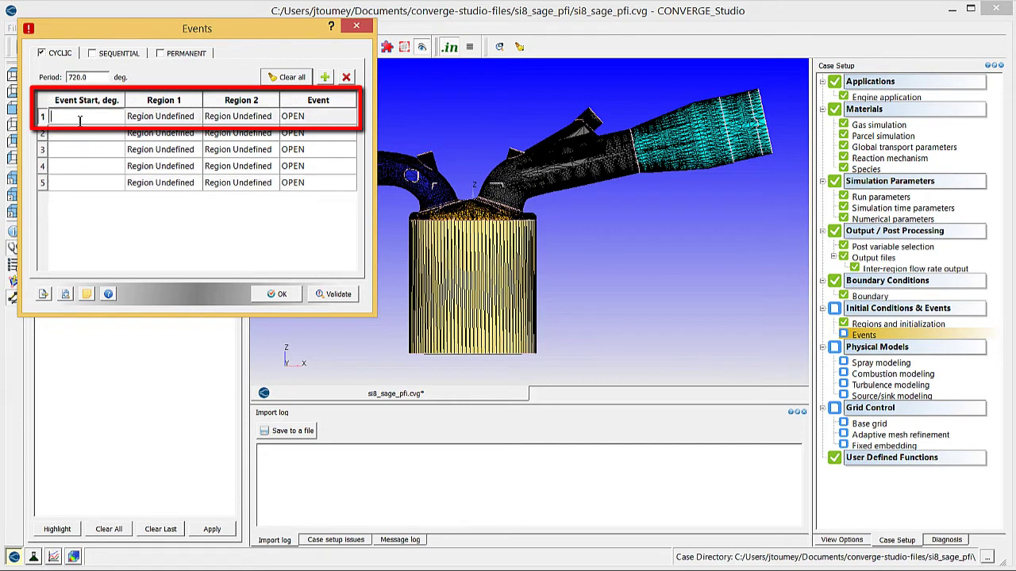
pyautogui.write('-410.7')
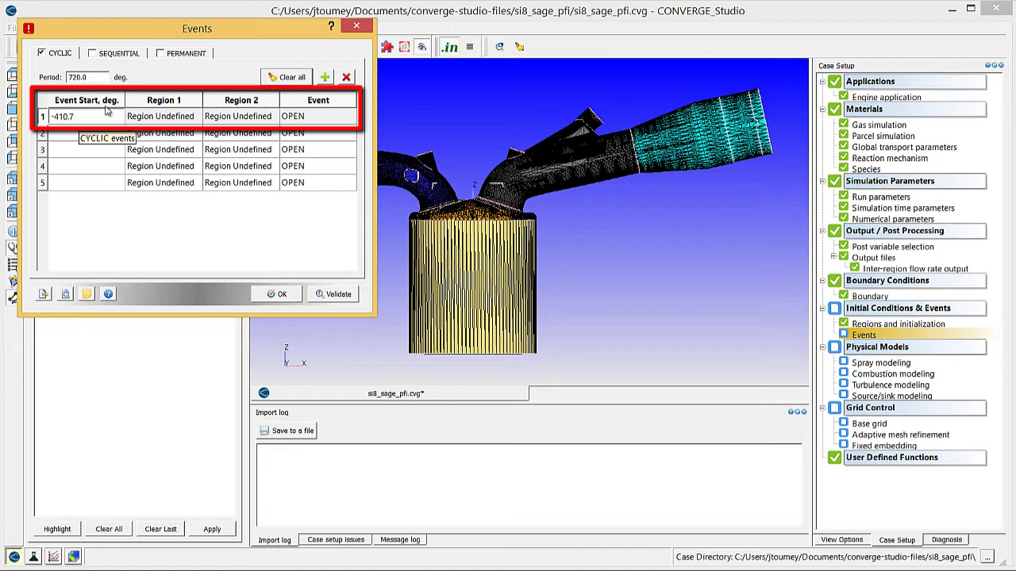
pyautogui.click(155, 116)
pyautogui.click(155, 116)
pyautogui.click(159, 133)
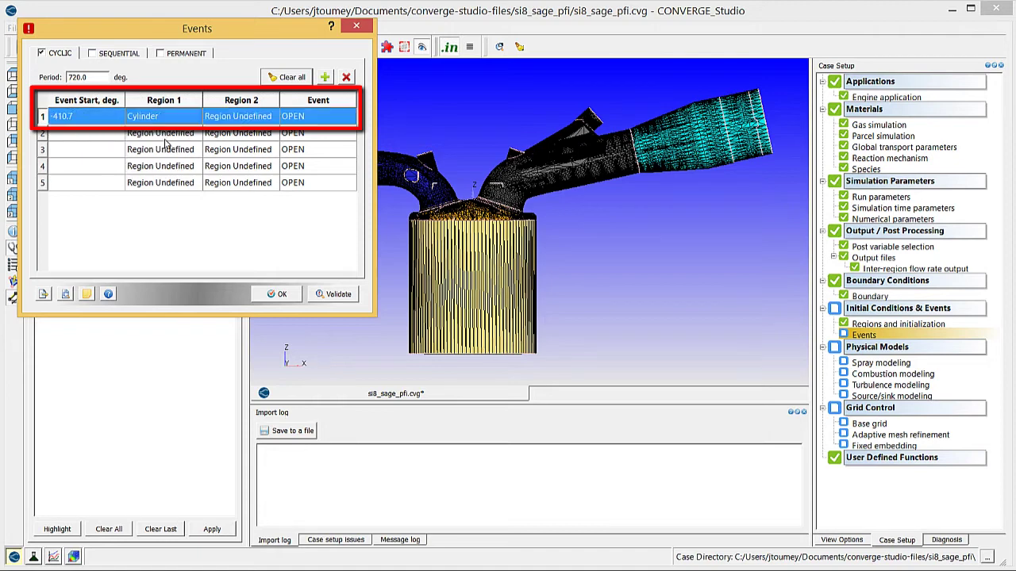
pyautogui.click(244, 117)
pyautogui.click(244, 117)
pyautogui.click(238, 175)
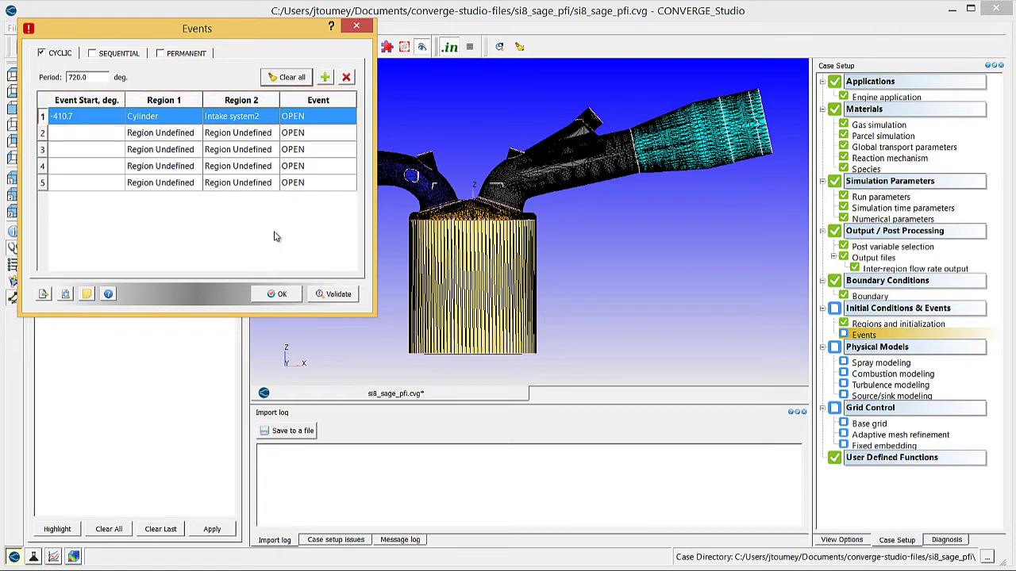
# - Define the second cyclic event as CLOSE at -100.5 deg between the Cylinder and Intake system2 regions
pyautogui.doubleClick(96, 135)
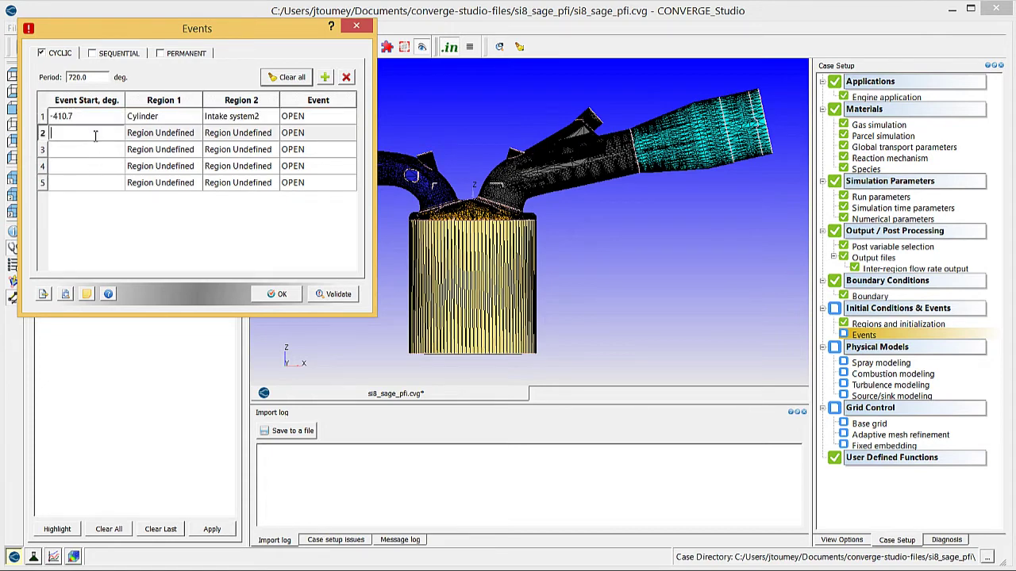
pyautogui.write('-100.5')
pyautogui.click(163, 135)
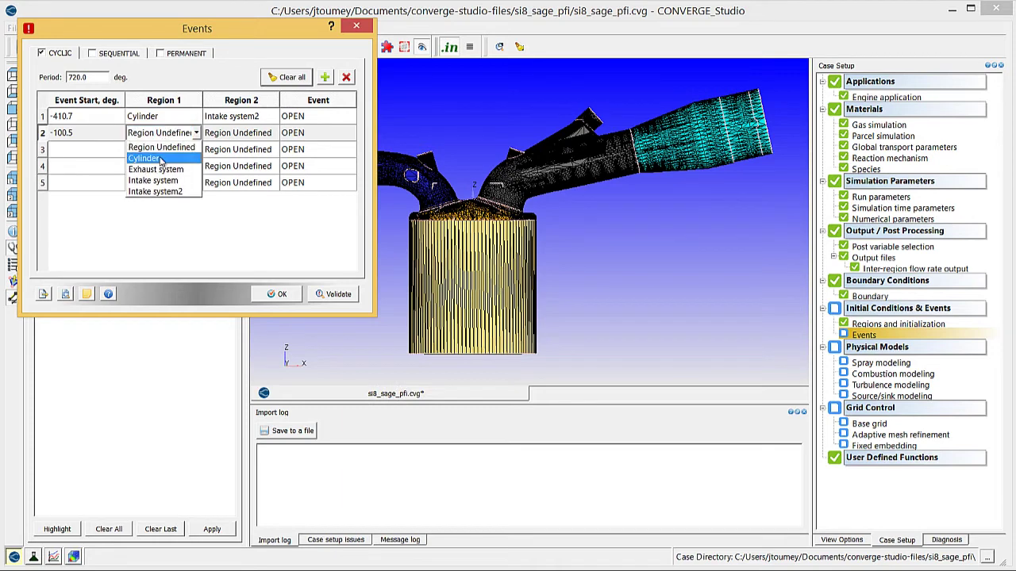
pyautogui.click(163, 155)
pyautogui.click(230, 135)
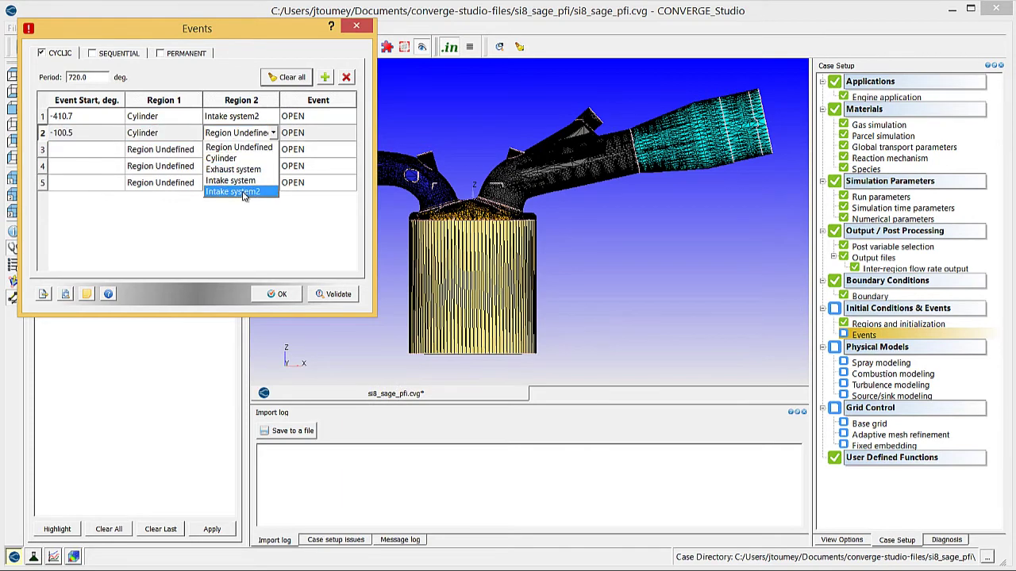
pyautogui.click(238, 193)
pyautogui.click(306, 132)
pyautogui.click(318, 133)
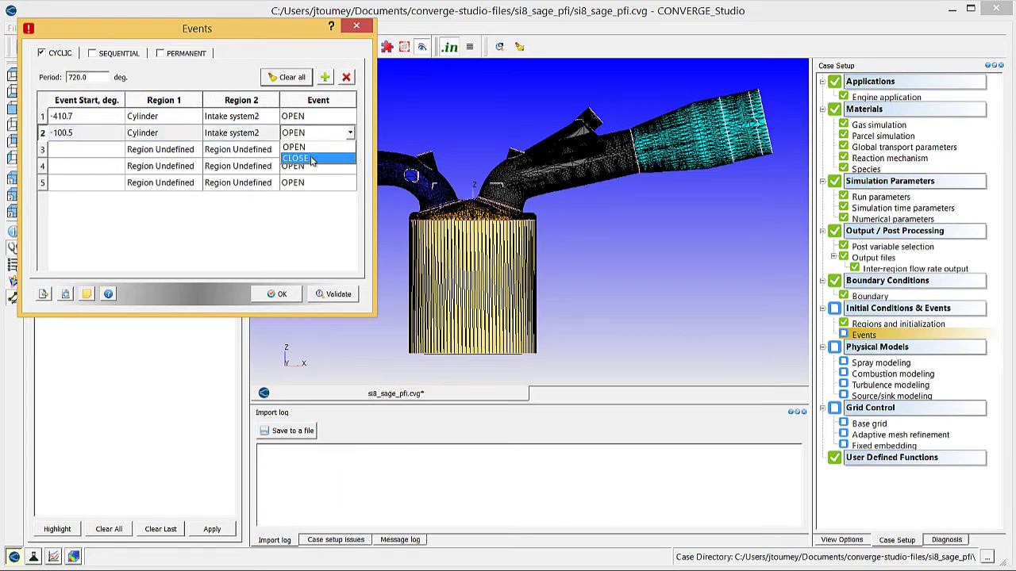
pyautogui.click(311, 150)
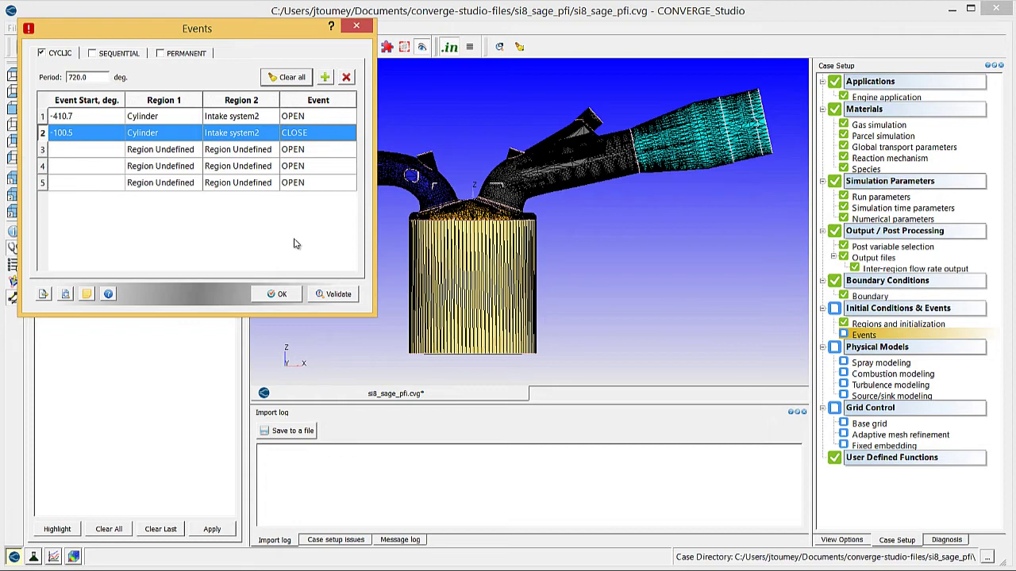
# - Define the third cyclic event with start -600 deg between the Cylinder and Exhaust system regions
pyautogui.doubleClick(88, 150)
pyautogui.write('-600')
pyautogui.click(152, 151)
pyautogui.click(158, 150)
pyautogui.click(163, 174)
pyautogui.click(223, 151)
pyautogui.click(223, 151)
pyautogui.click(240, 183)
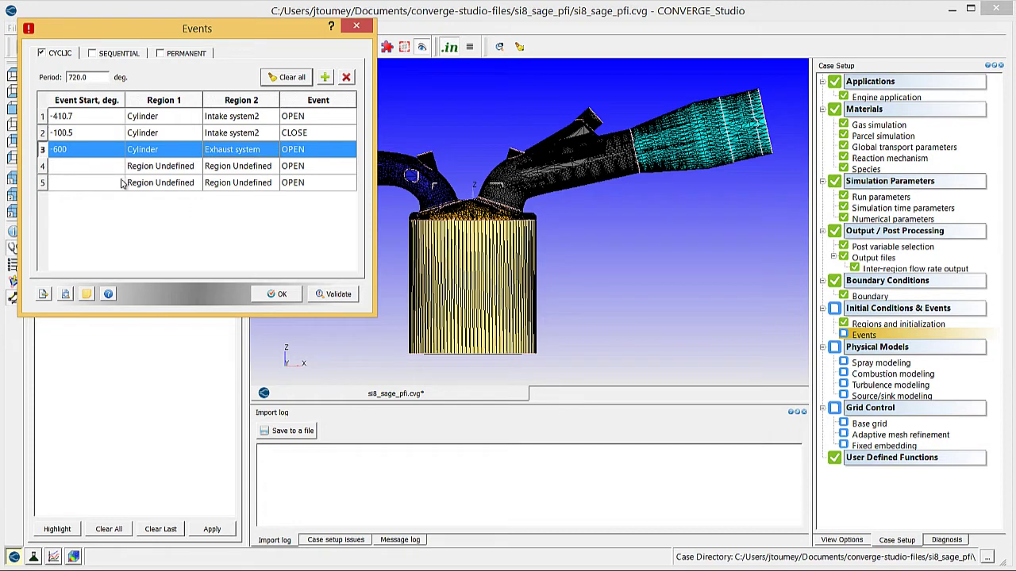
# - Define the fourth cyclic event as CLOSE at -334 deg between the Cylinder and Exhaust system regions
pyautogui.doubleClick(90, 165)
pyautogui.write('-334')
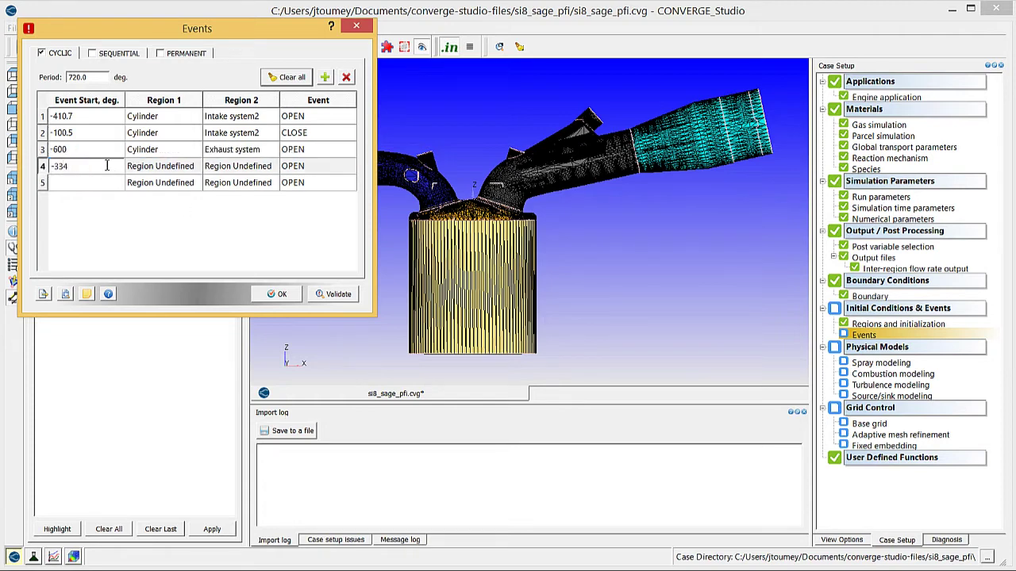
pyautogui.click(131, 166)
pyautogui.click(131, 167)
pyautogui.click(139, 194)
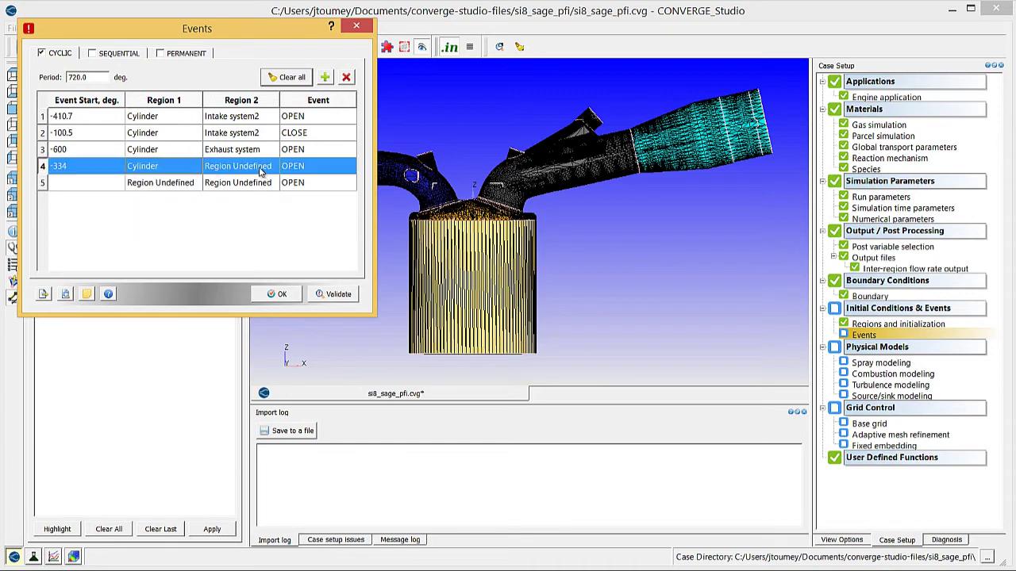
pyautogui.click(260, 167)
pyautogui.click(267, 165)
pyautogui.click(252, 204)
pyautogui.click(312, 166)
pyautogui.click(311, 166)
pyautogui.click(293, 198)
# - Define the fifth cyclic event with start 0 deg between Intake system2 and Intake system, then accept the events and save the case
pyautogui.doubleClick(76, 182)
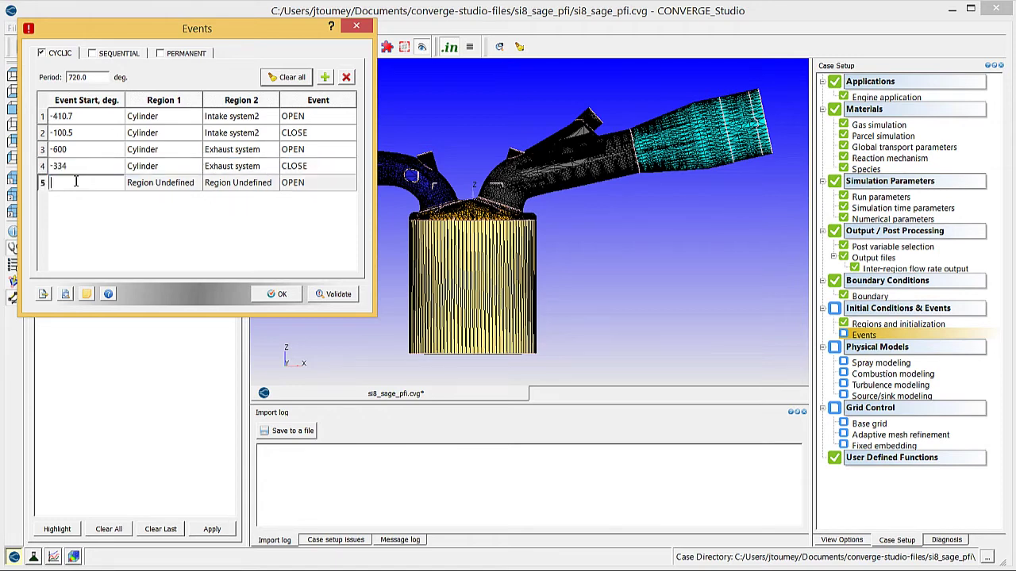
pyautogui.write('0')
pyautogui.click(164, 186)
pyautogui.click(164, 186)
pyautogui.click(170, 241)
pyautogui.click(229, 185)
pyautogui.click(229, 184)
pyautogui.click(230, 231)
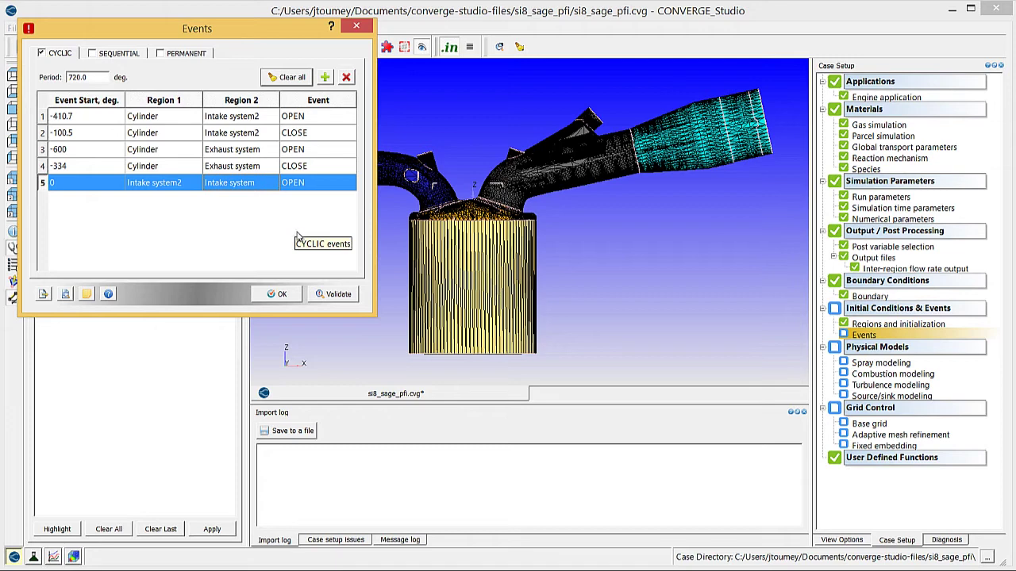
pyautogui.click(279, 295)
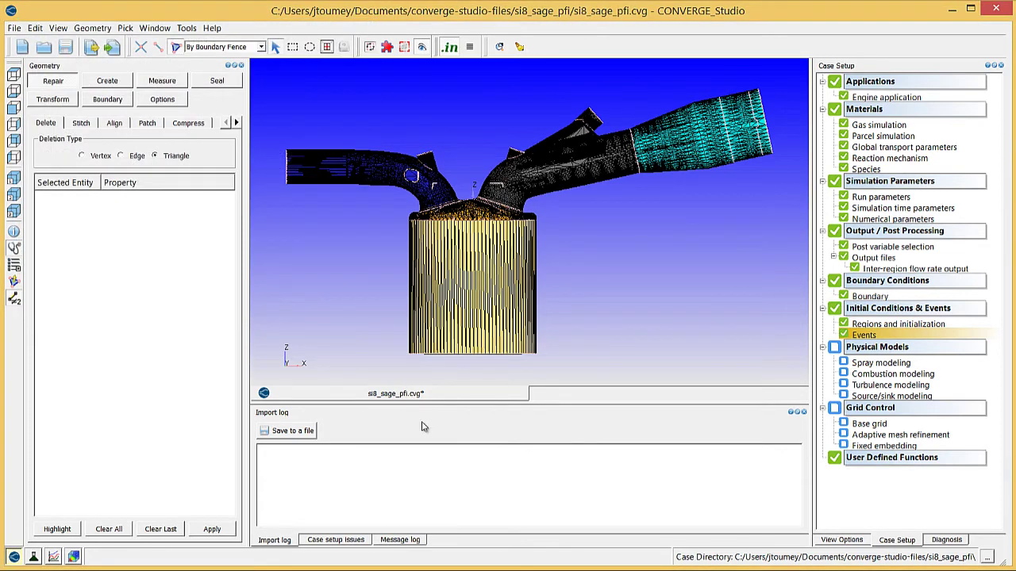
pyautogui.hotkey('ctrl', 's')
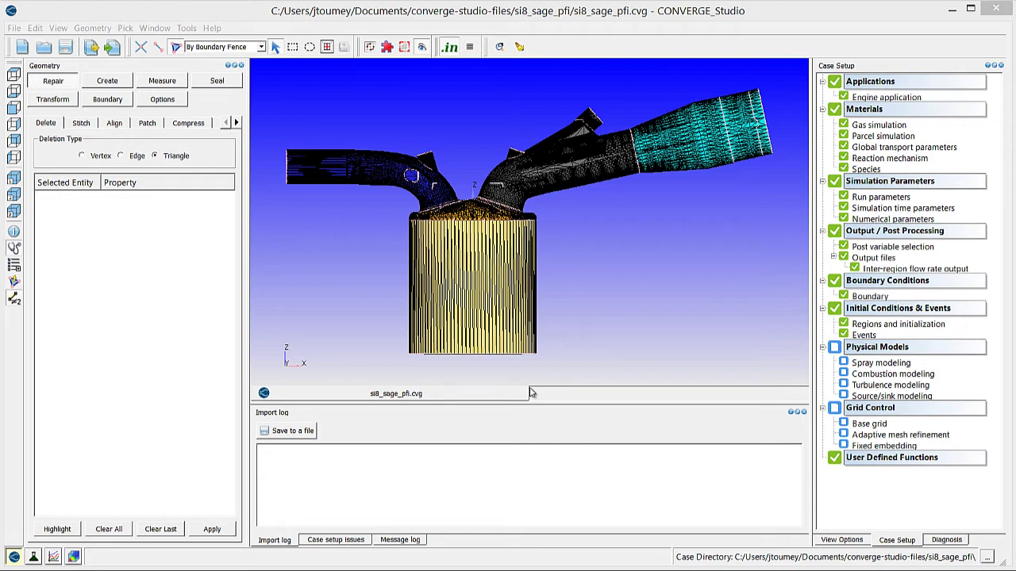
# - Import spray.in from the si8_sage_pfi folder into the spray modeling settings
pyautogui.doubleClick(866, 365)
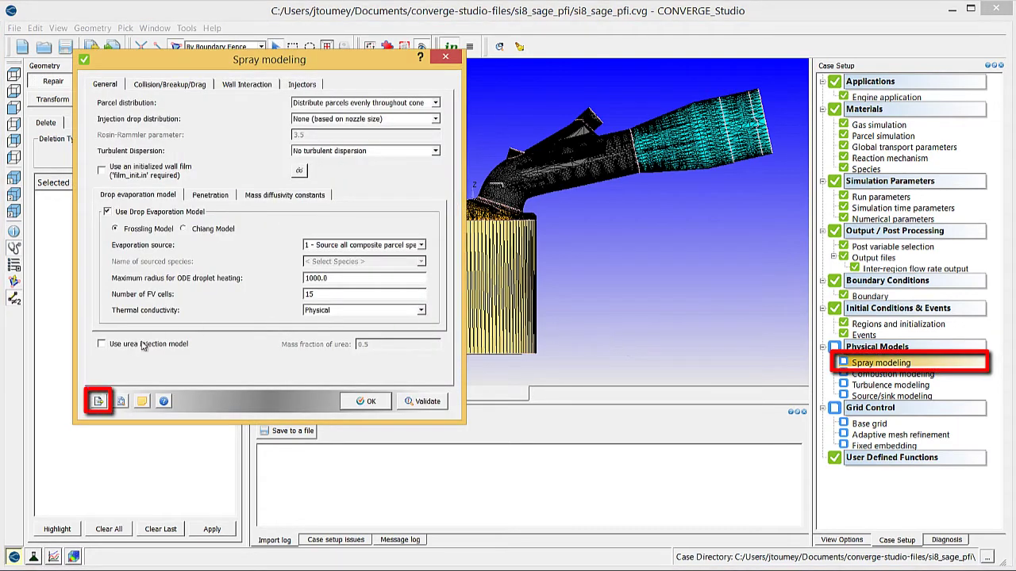
pyautogui.click(99, 403)
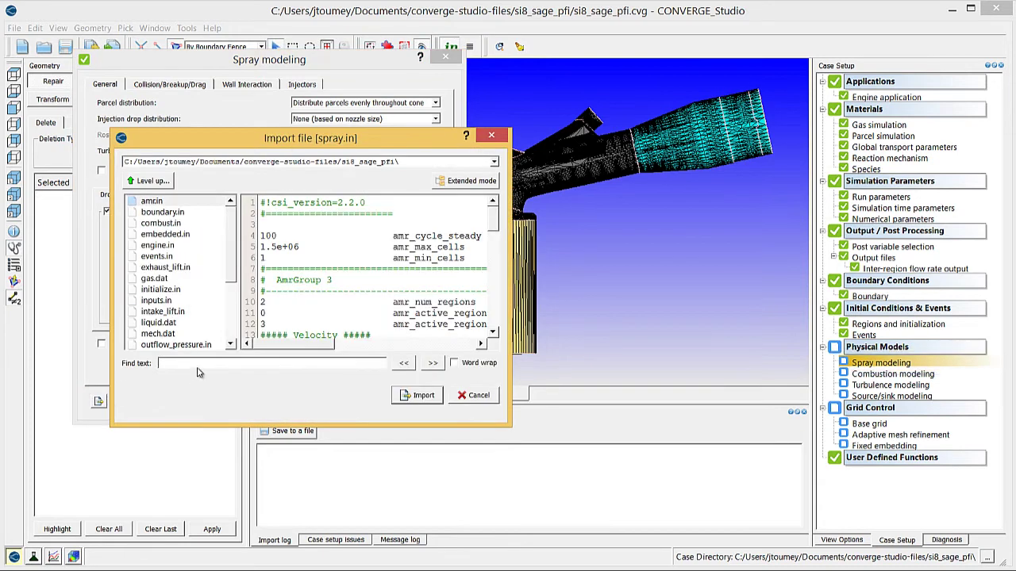
pyautogui.scroll(-2, 233, 270)
pyautogui.scroll(-2, 235, 300)
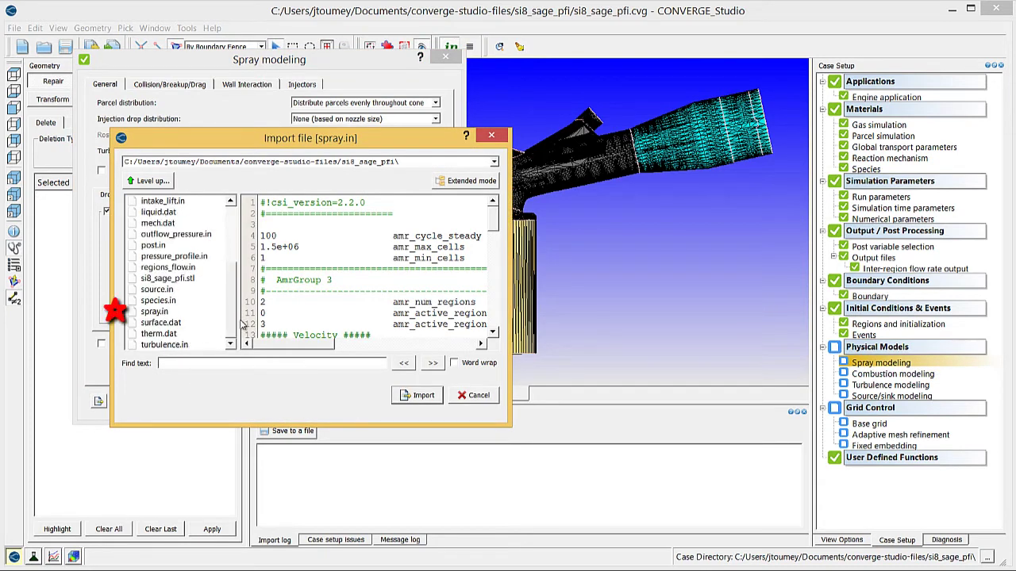
pyautogui.click(189, 312)
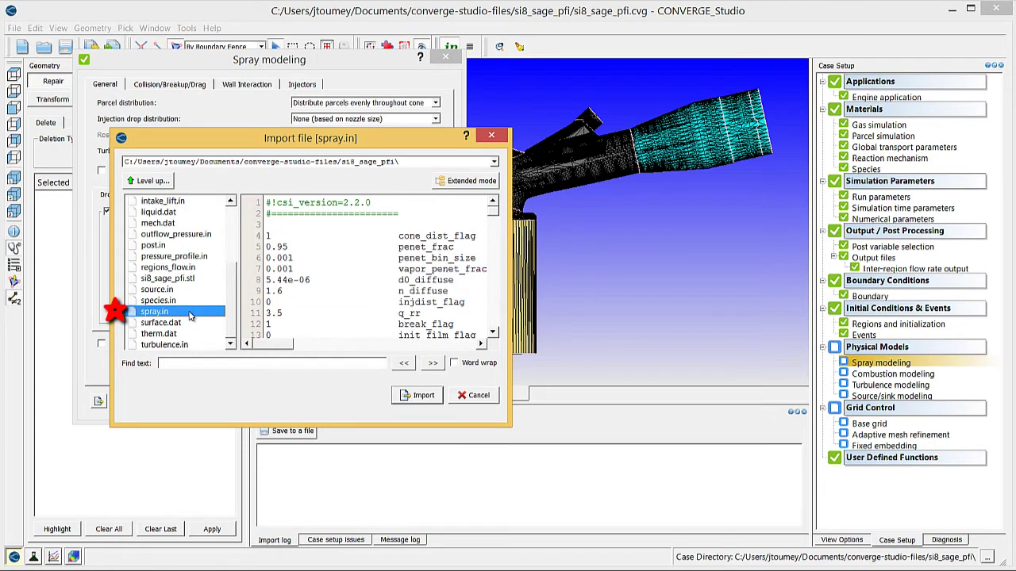
pyautogui.click(411, 395)
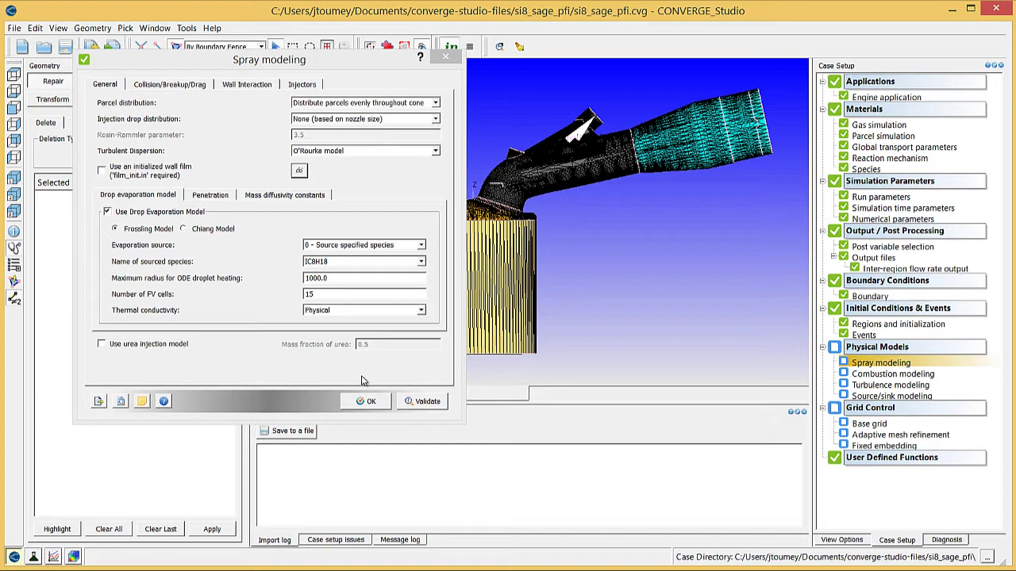
# - Review the configuration of Nozzle 0 on Injector 0 and accept the spray modeling settings
pyautogui.click(298, 86)
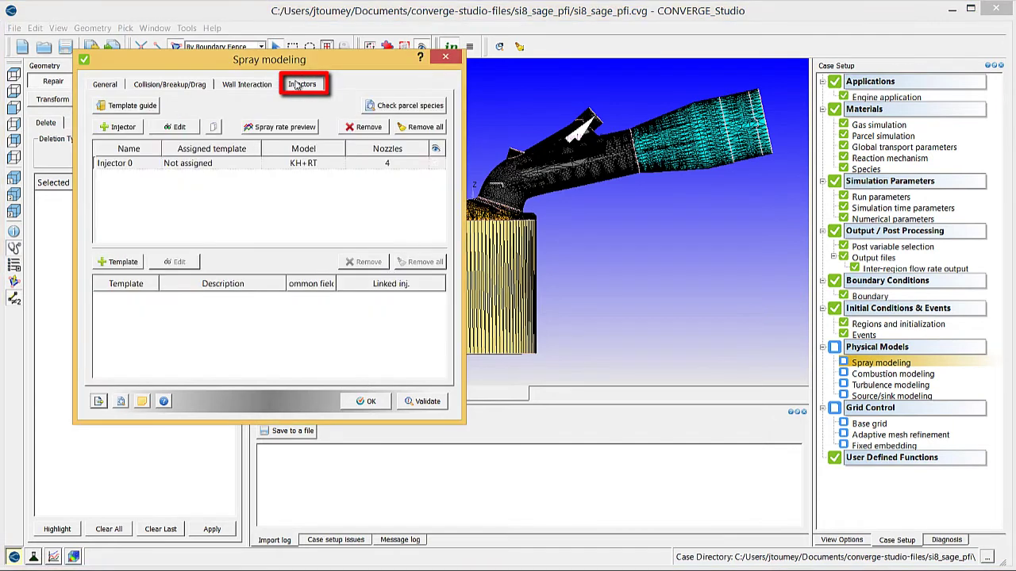
pyautogui.click(139, 170)
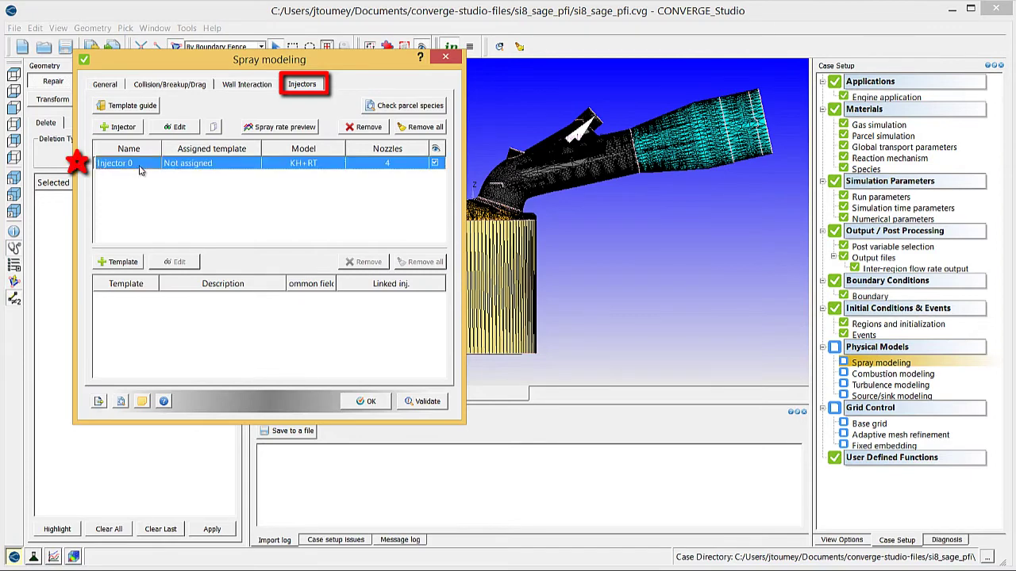
pyautogui.click(175, 127)
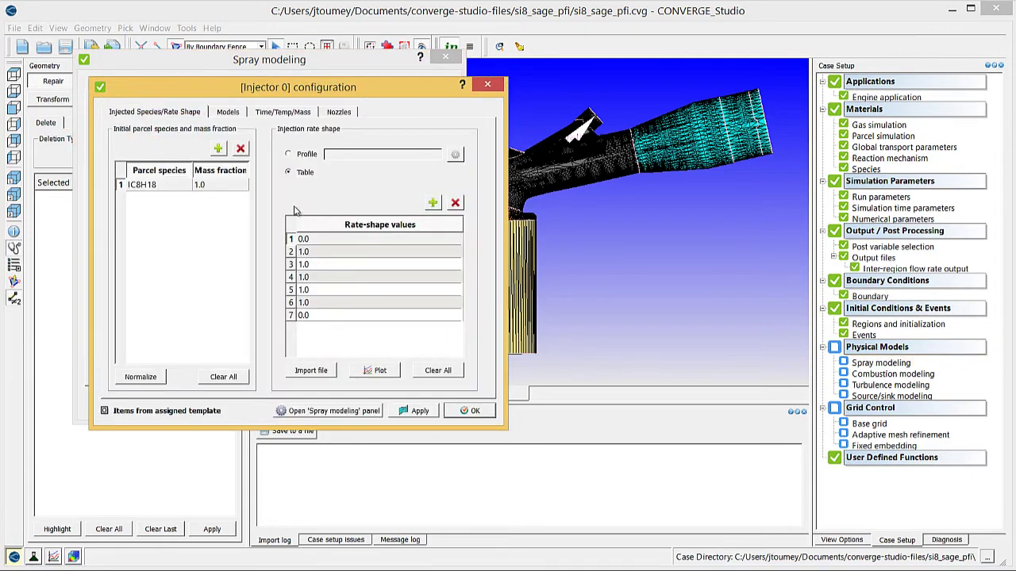
pyautogui.click(338, 113)
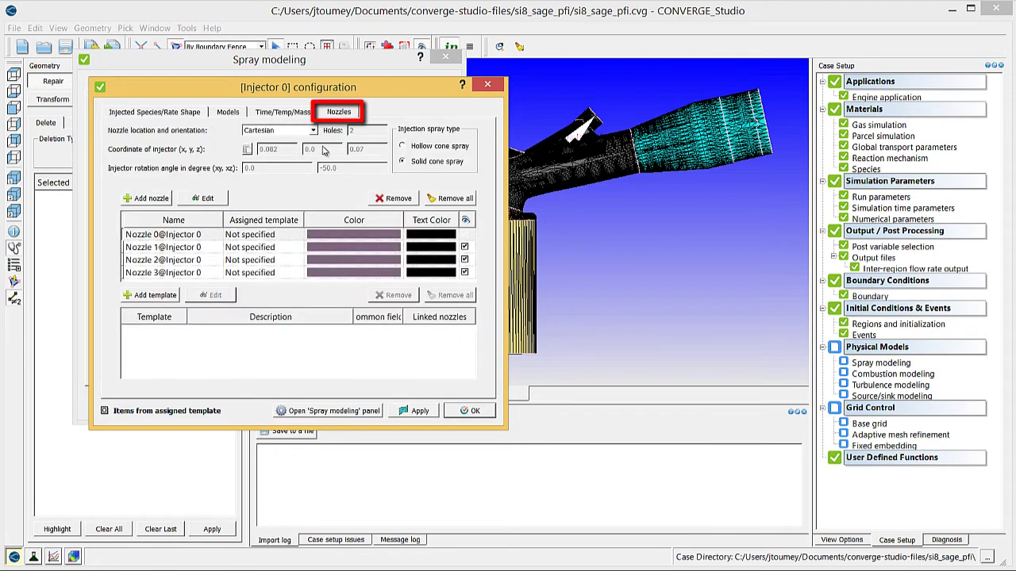
pyautogui.click(192, 236)
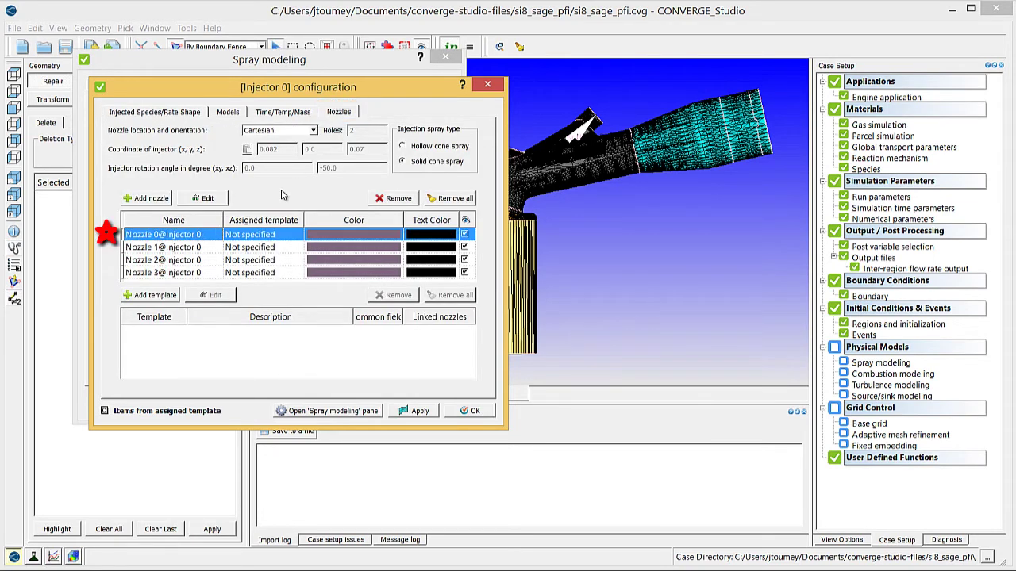
pyautogui.click(205, 198)
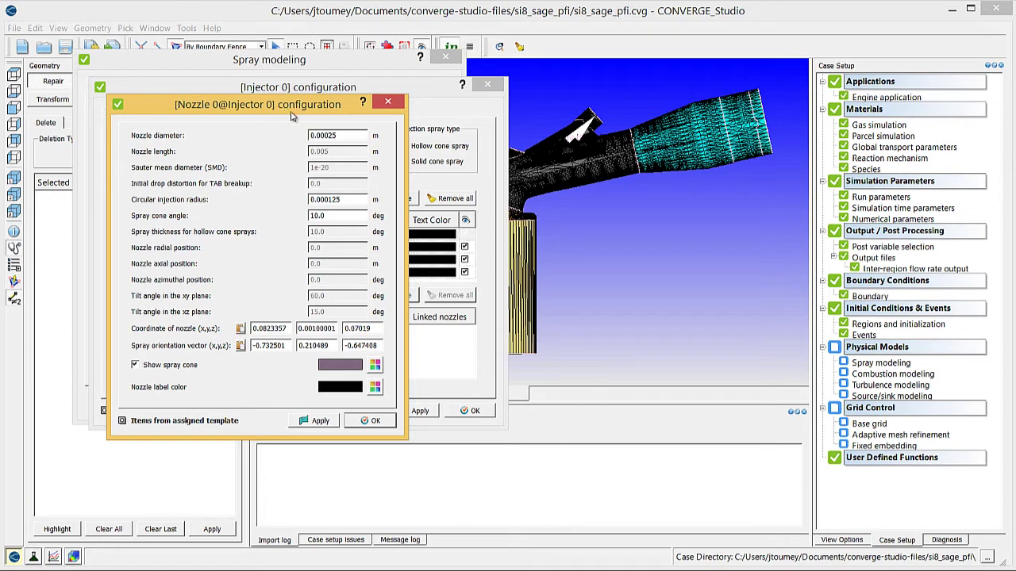
pyautogui.click(375, 420)
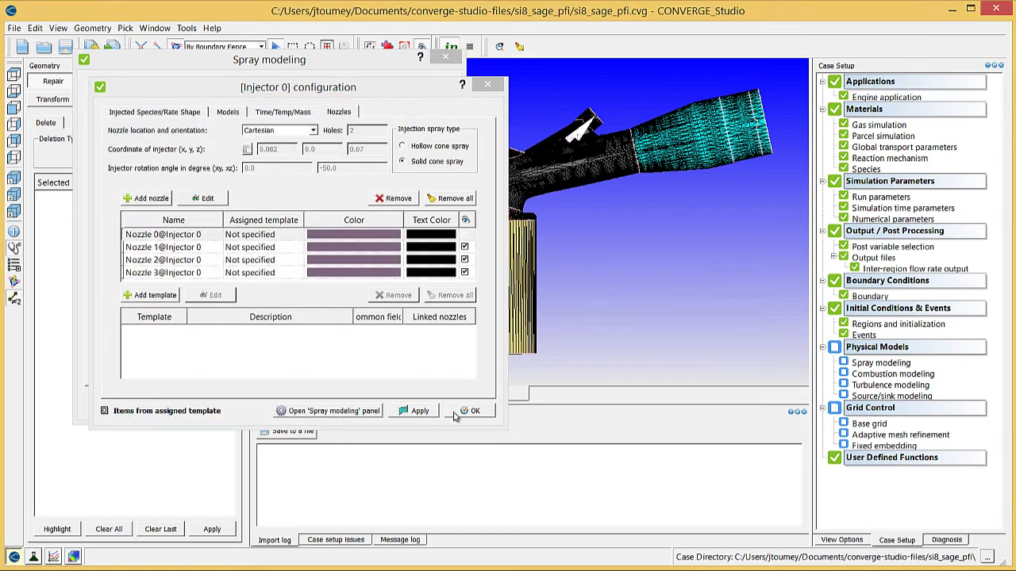
pyautogui.click(472, 411)
pyautogui.click(369, 402)
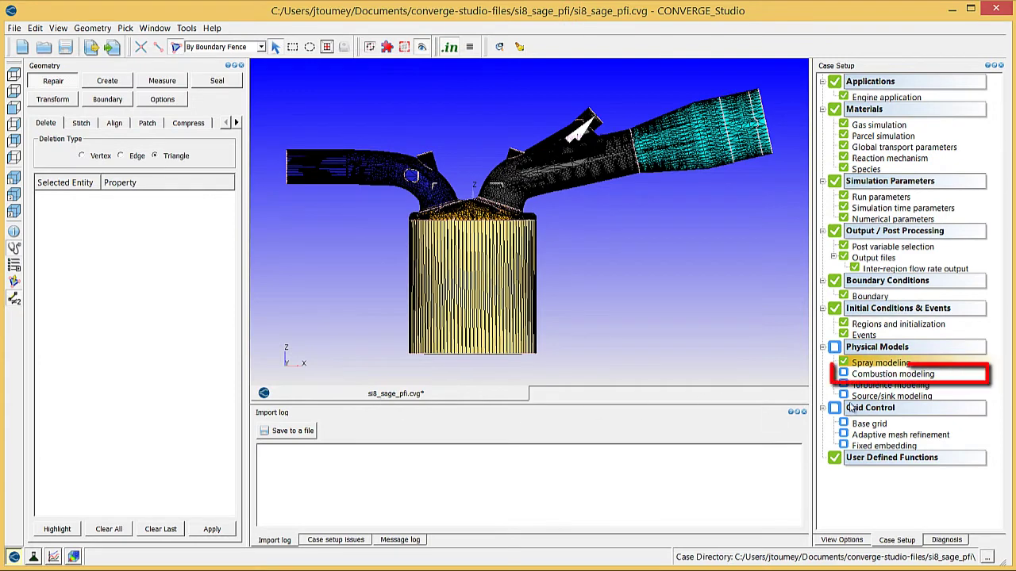
# - Import combust.in from the si8_sage_pfi folder into the combustion modeling settings and accept them
pyautogui.doubleClick(888, 376)
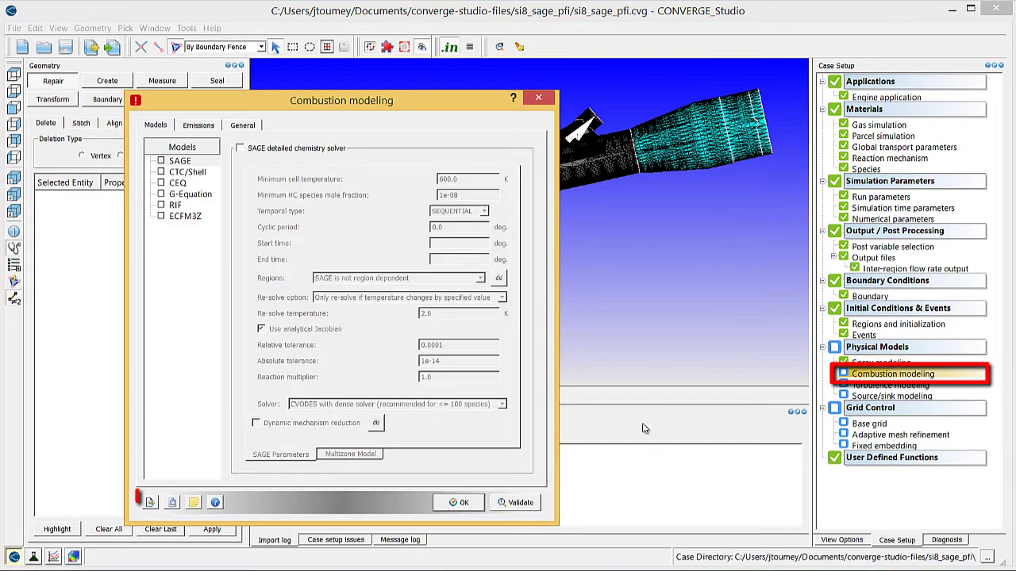
pyautogui.click(150, 502)
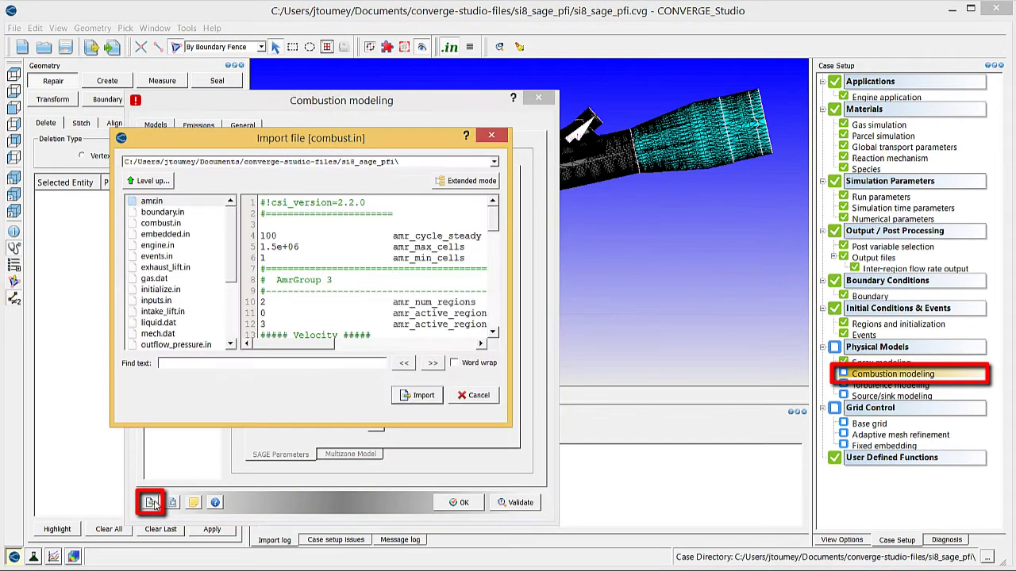
pyautogui.click(181, 225)
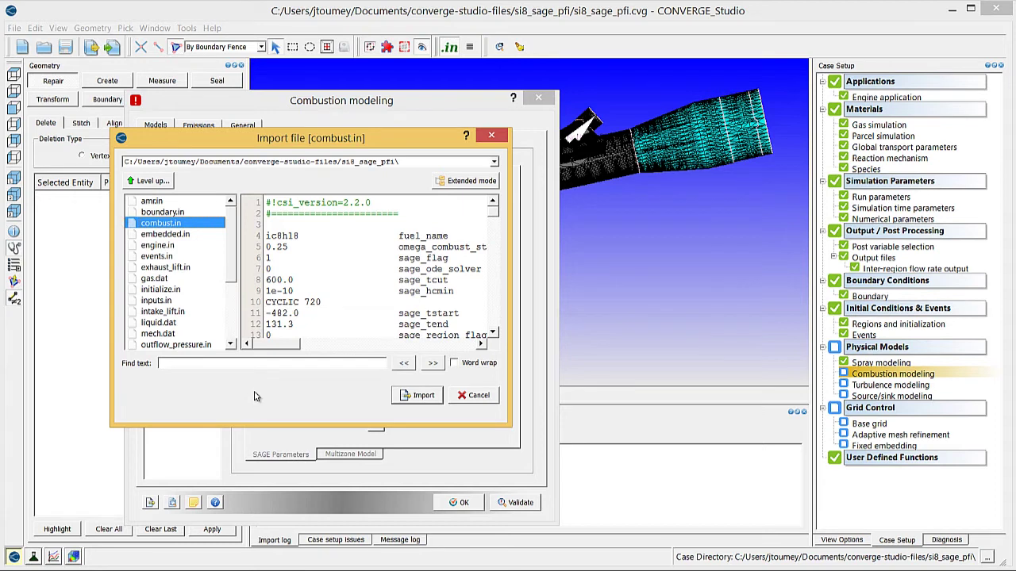
pyautogui.click(418, 396)
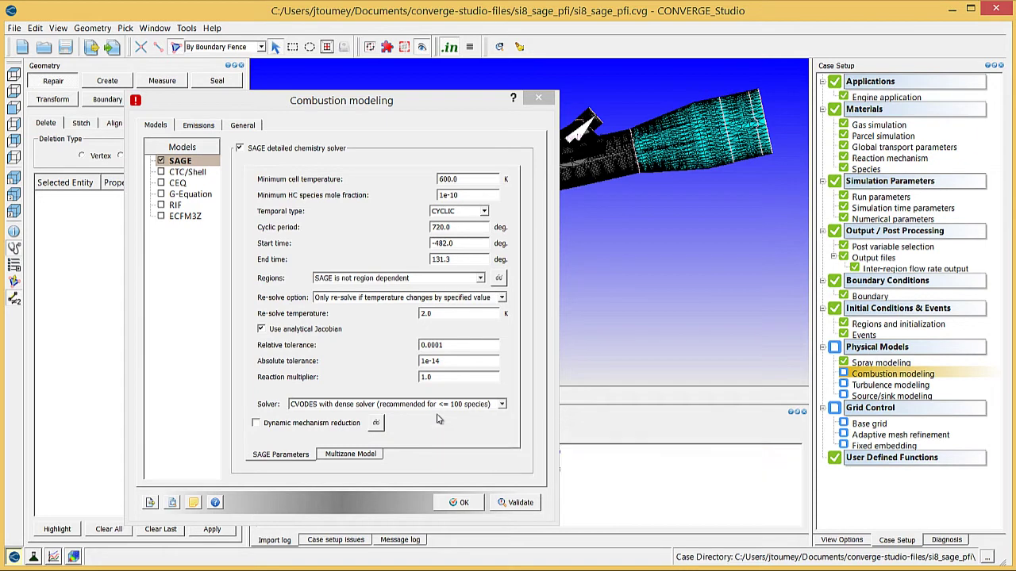
pyautogui.click(458, 505)
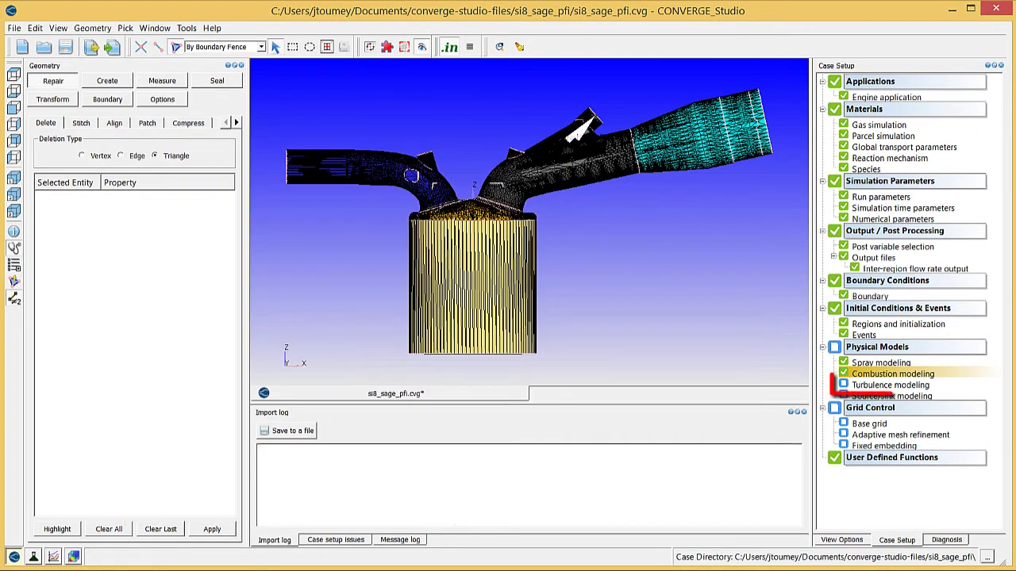
# - Disable basing the distance to wall on full cell size in the turbulence modeling settings and accept them
pyautogui.doubleClick(856, 386)
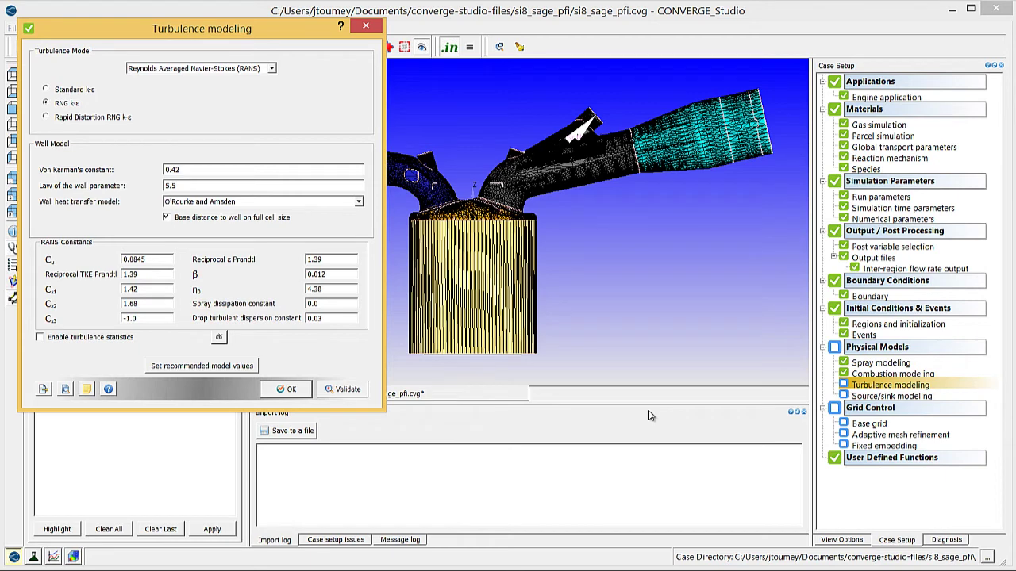
pyautogui.click(270, 219)
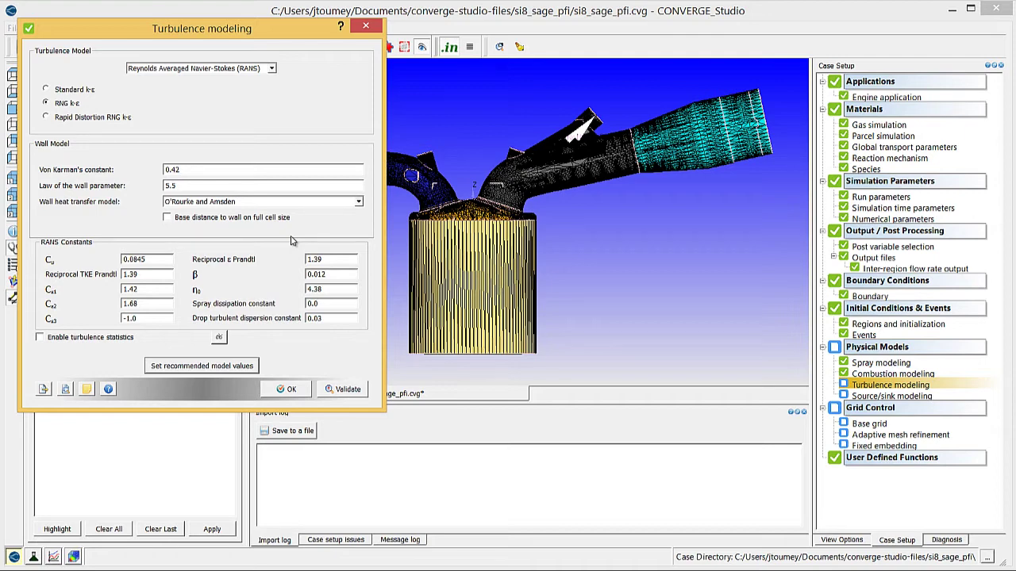
pyautogui.click(288, 388)
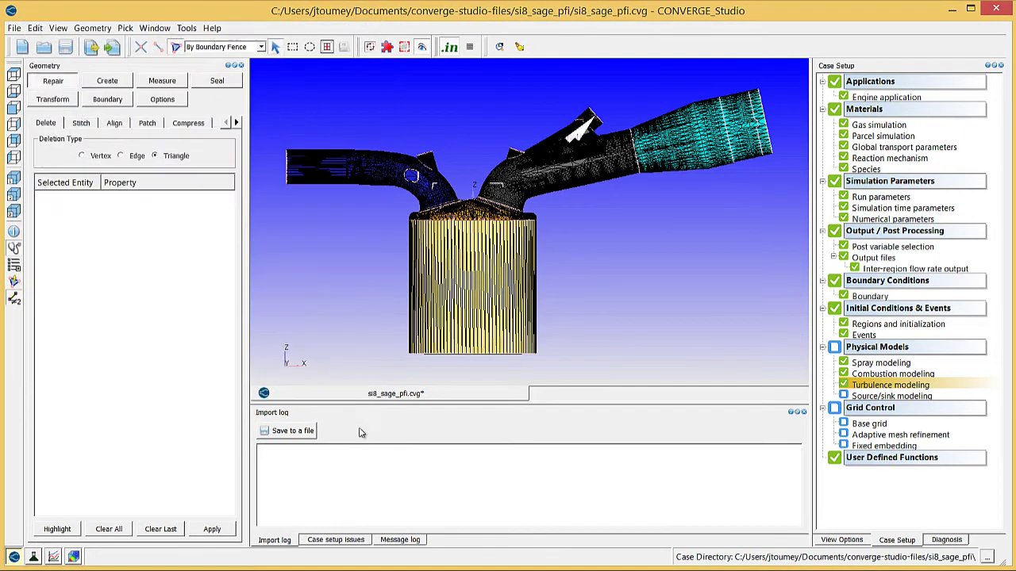
# - Import source.in from the si8_sage_pfi folder into the source/sink modeling settings
pyautogui.doubleClick(852, 396)
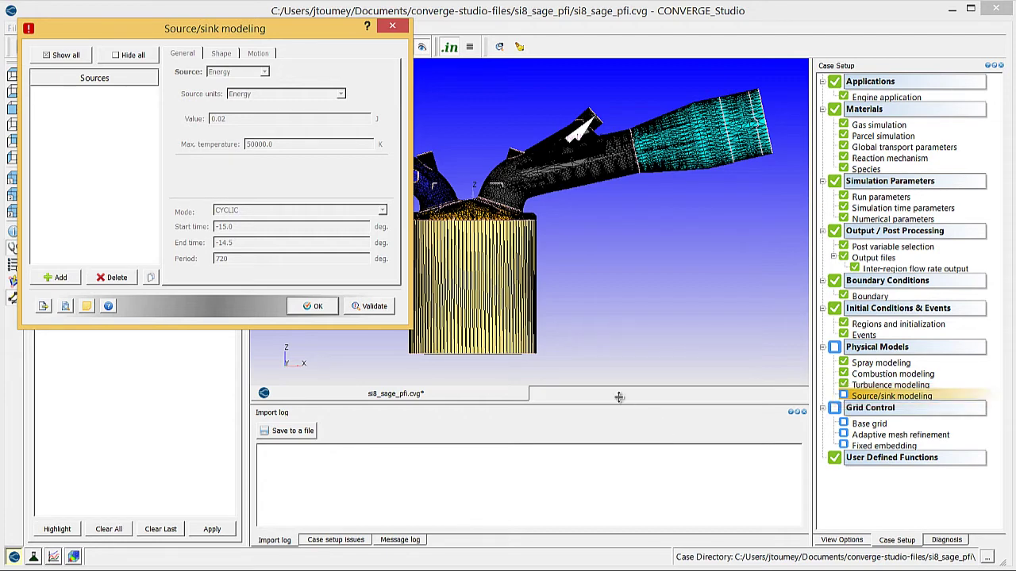
pyautogui.click(44, 305)
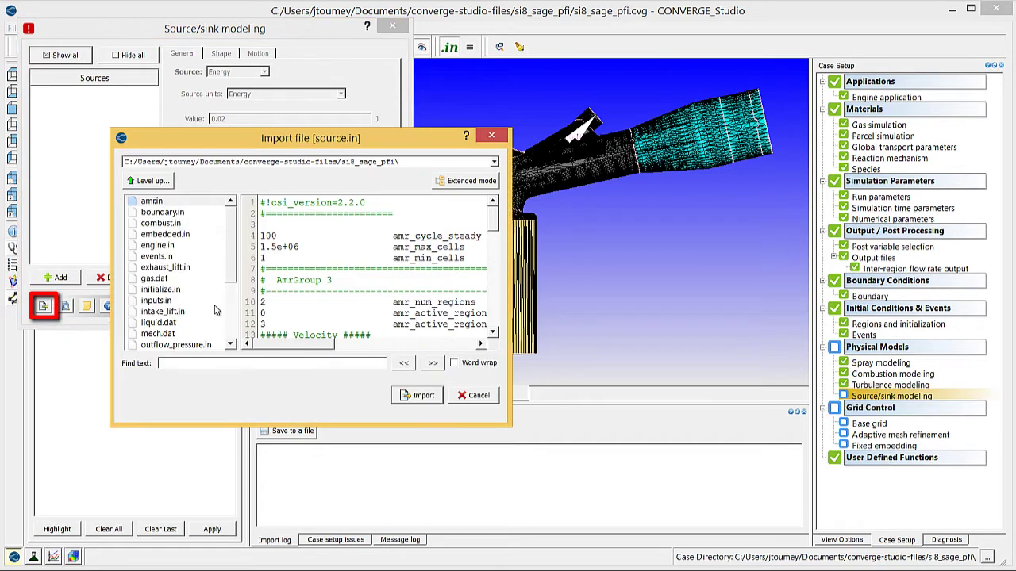
pyautogui.scroll(-1, 233, 288)
pyautogui.scroll(-3, 233, 288)
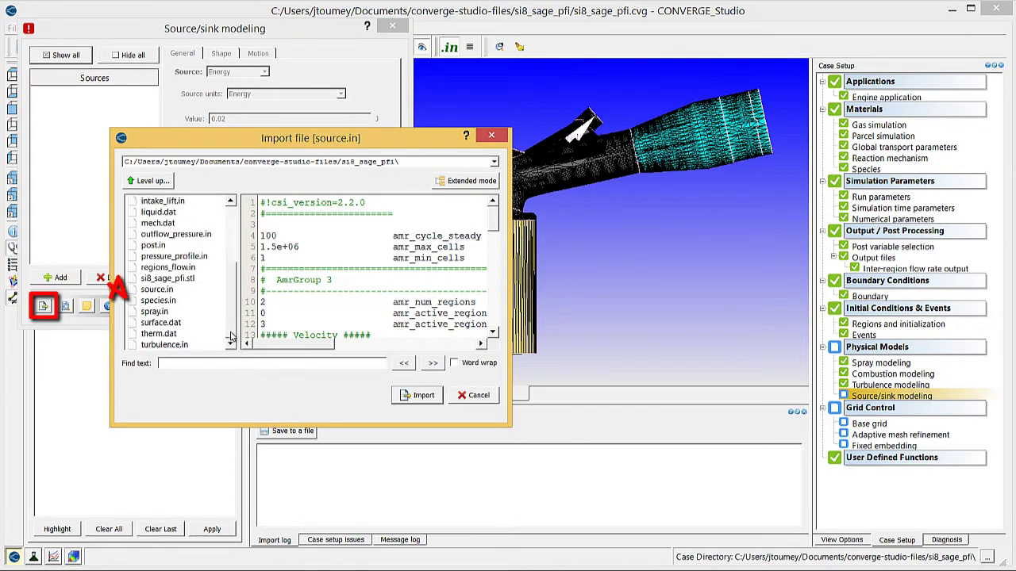
pyautogui.click(180, 291)
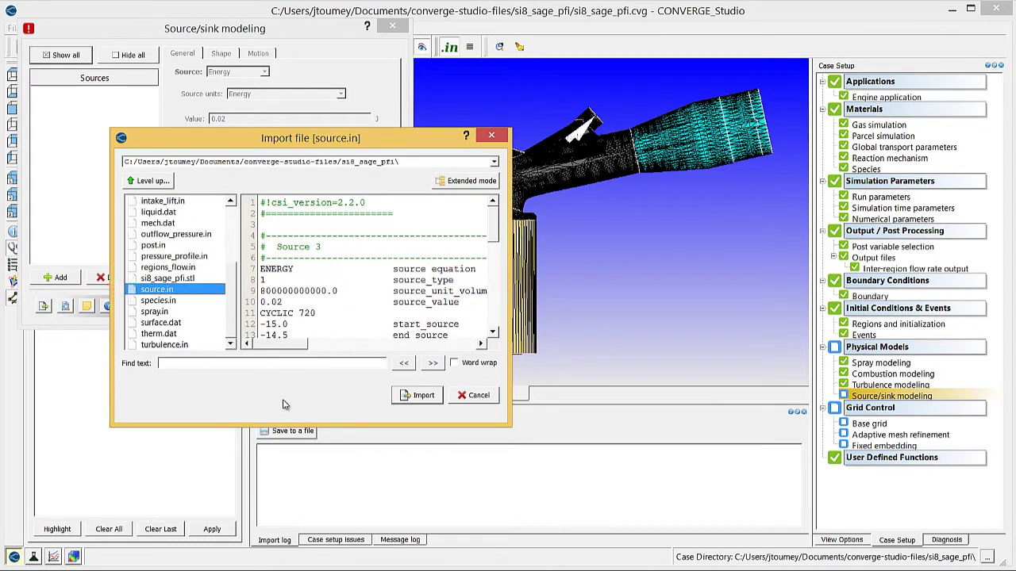
pyautogui.click(417, 395)
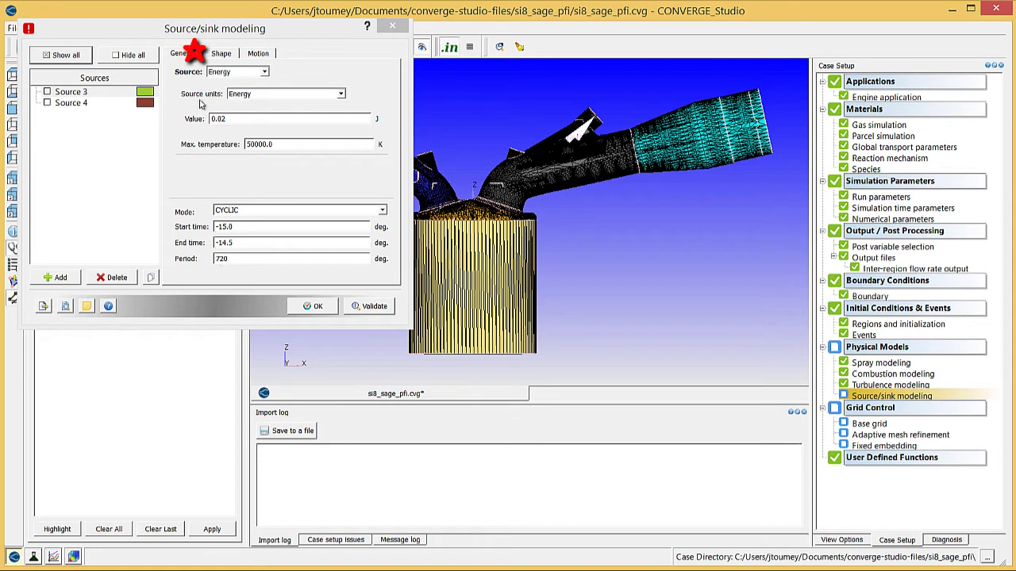
# - Review the general, shape and motion settings of the imported Source 3 and Source 4, and accept the source/sink modeling settings
pyautogui.click(220, 54)
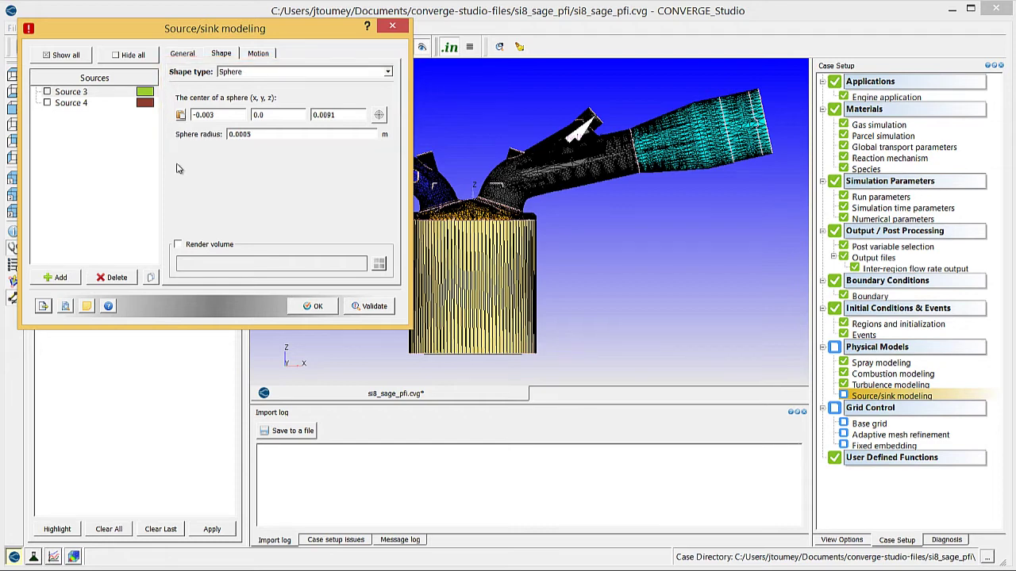
pyautogui.click(260, 53)
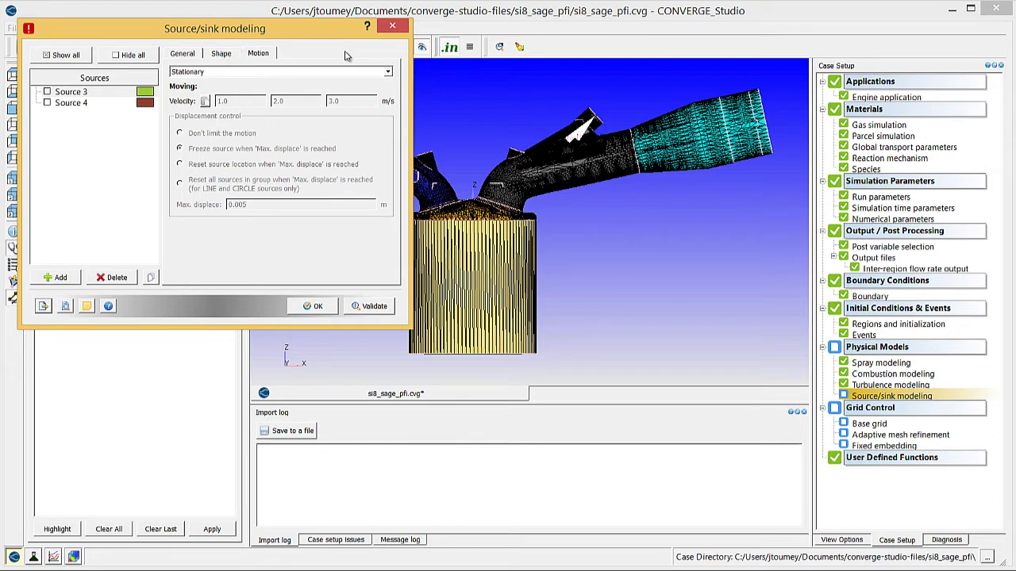
pyautogui.click(228, 53)
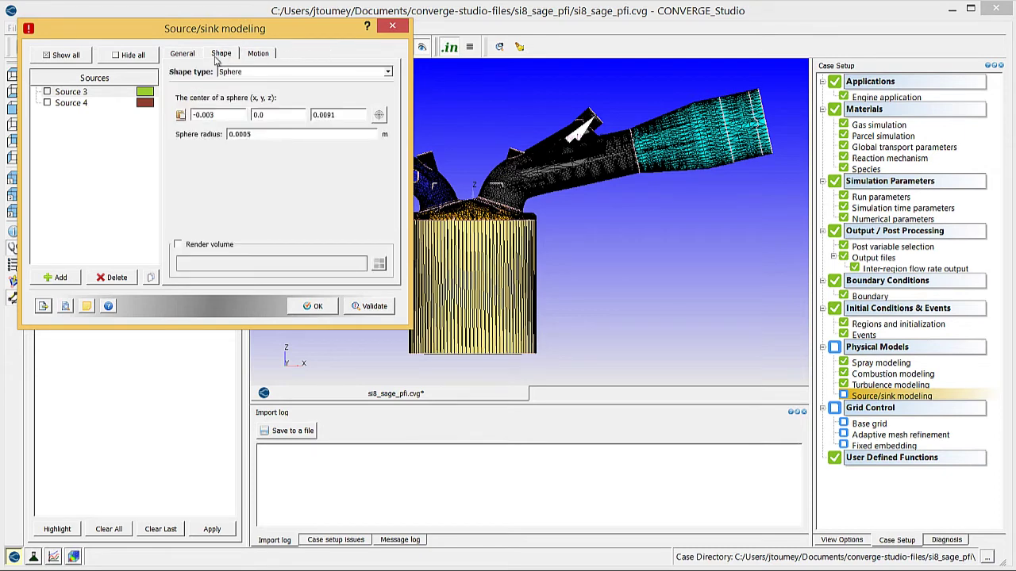
pyautogui.click(80, 104)
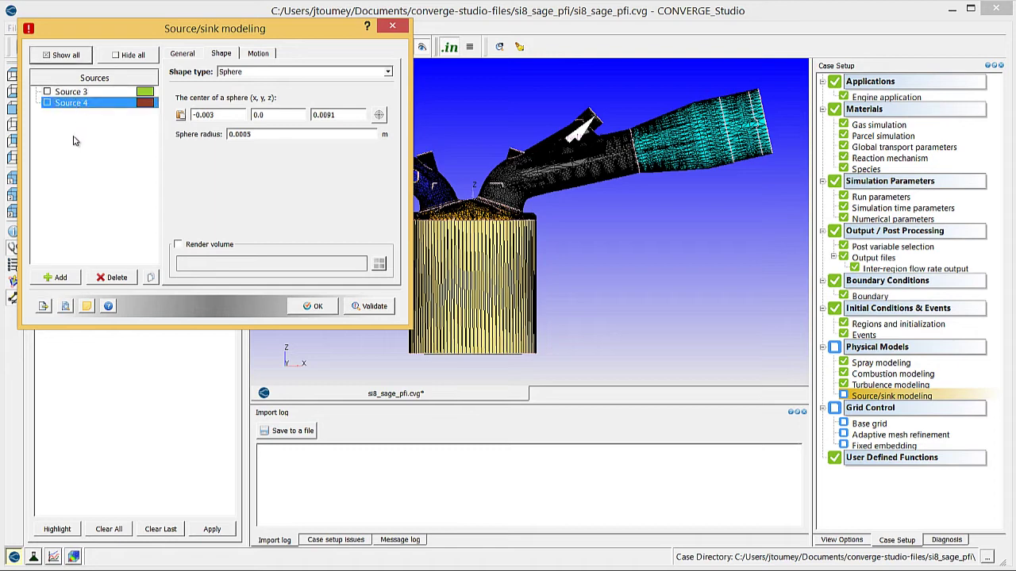
pyautogui.click(77, 93)
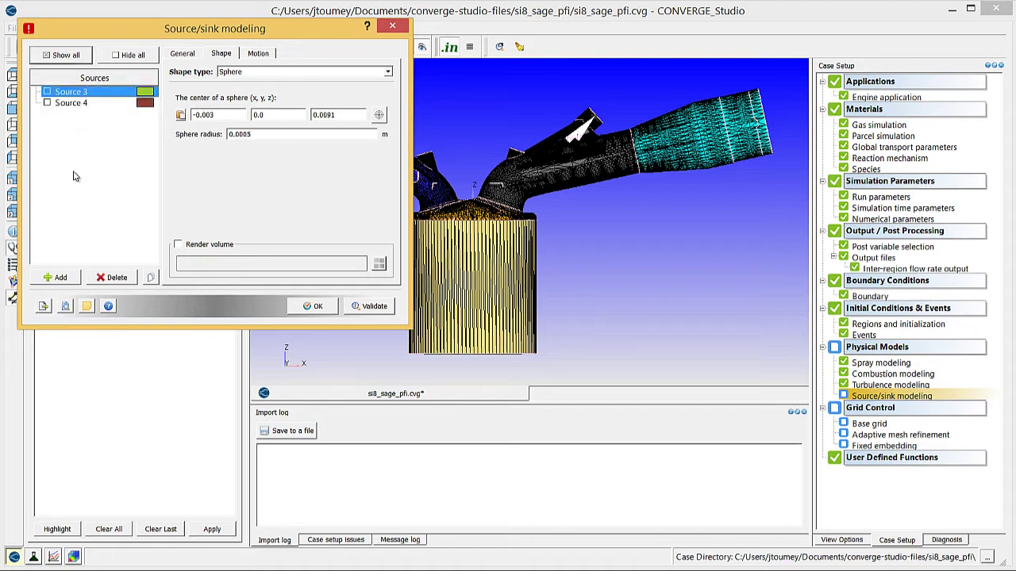
pyautogui.click(180, 55)
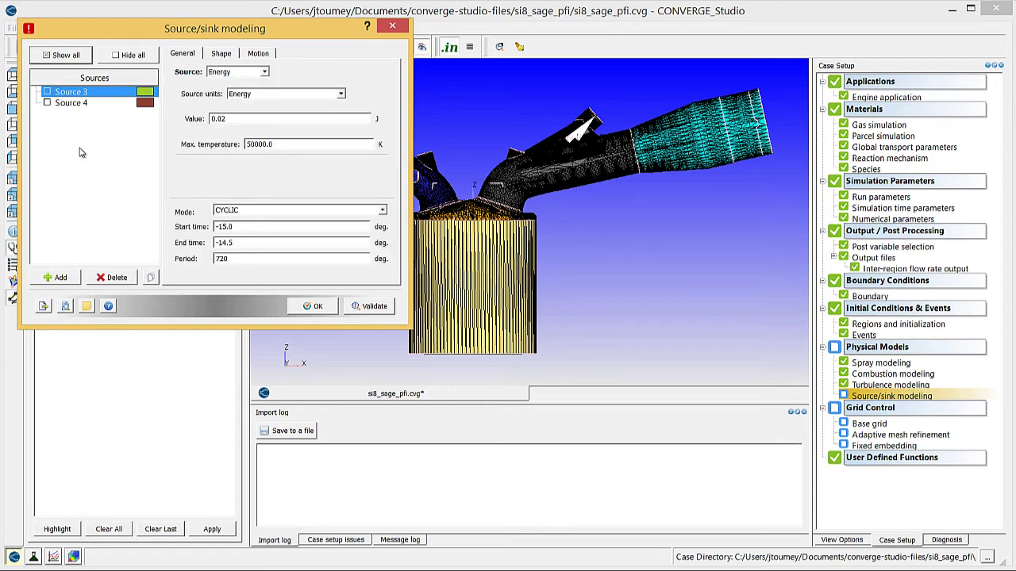
pyautogui.click(80, 103)
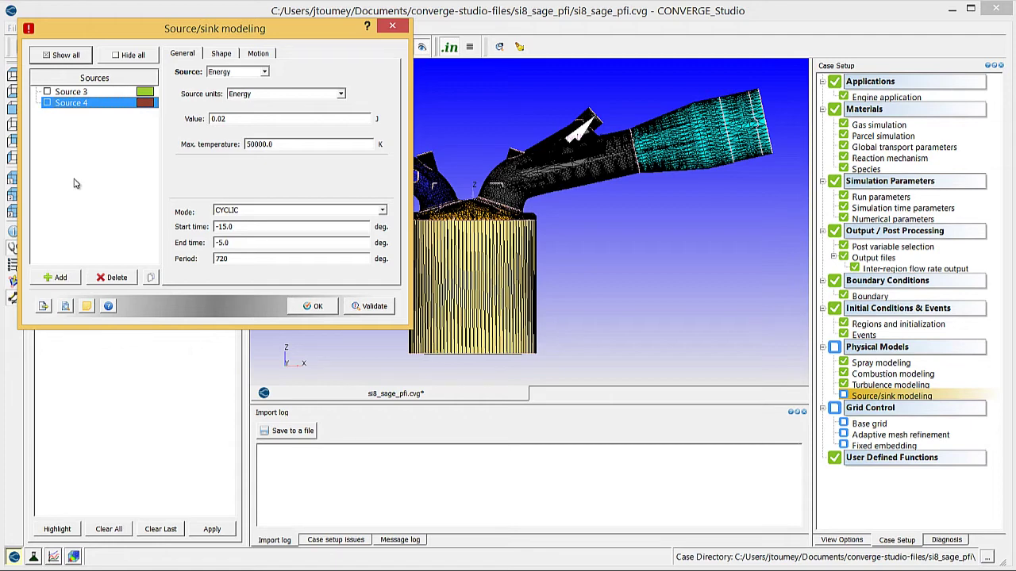
pyautogui.click(312, 308)
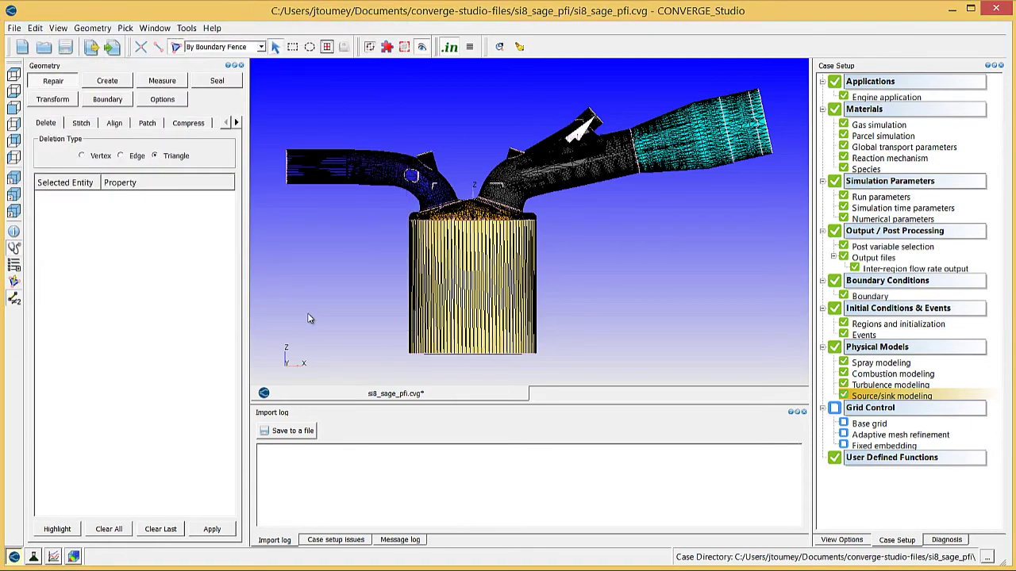
# - Accept the 0.004 m base grid size and set the maximum cells for adaptive mesh refinement to 1500000
pyautogui.doubleClick(872, 425)
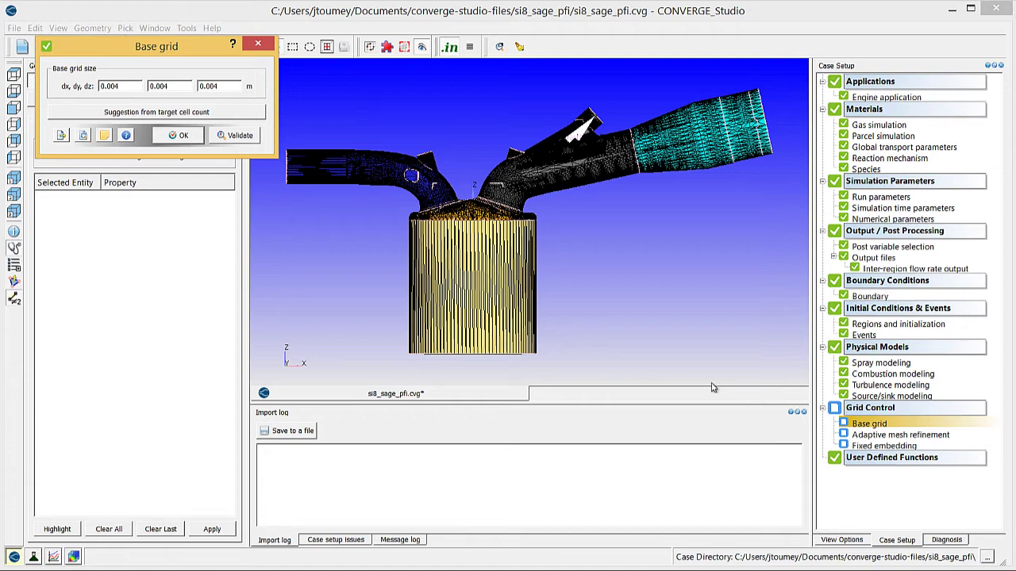
pyautogui.click(178, 135)
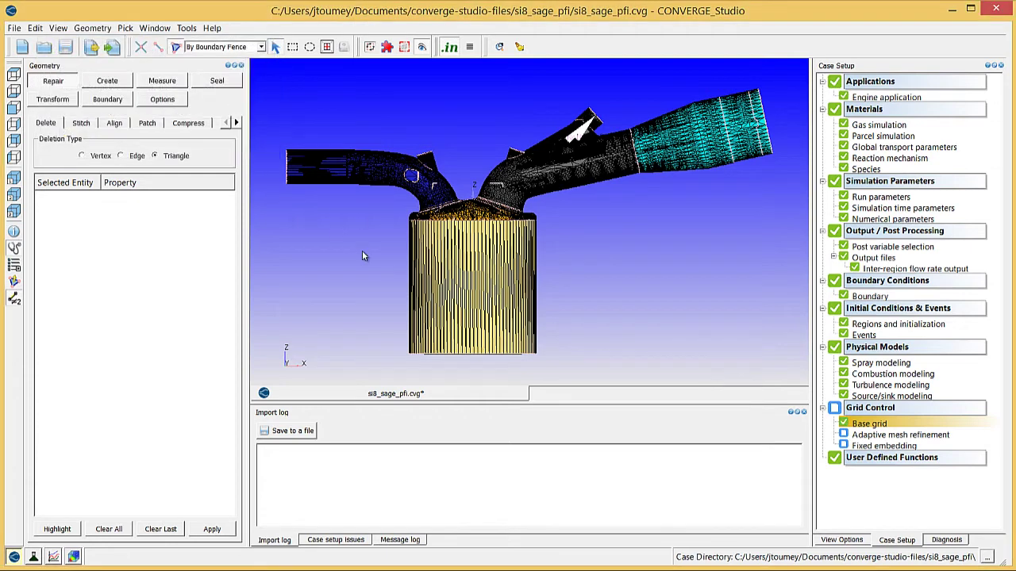
pyautogui.doubleClick(867, 435)
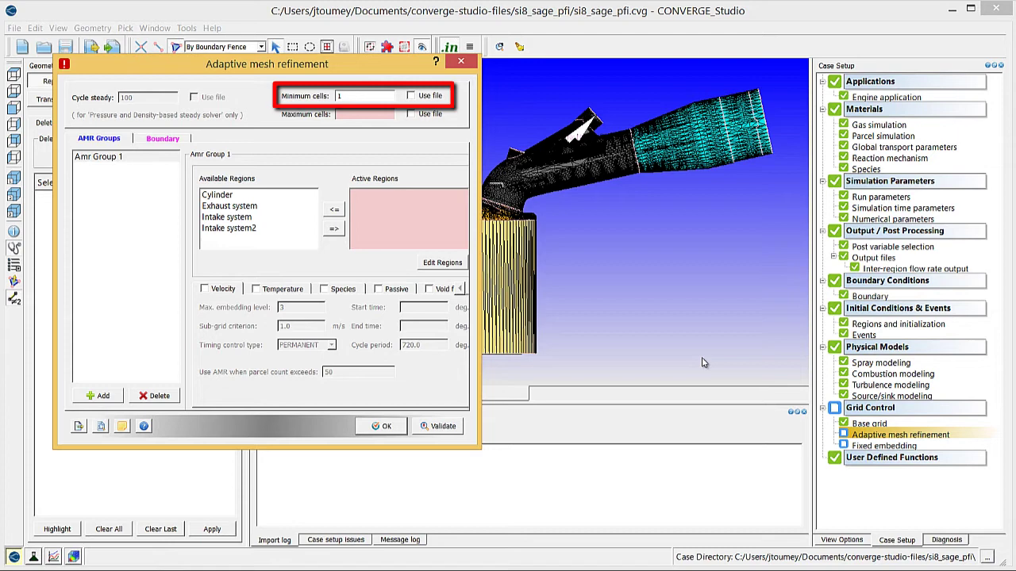
pyautogui.click(371, 115)
pyautogui.write('15')
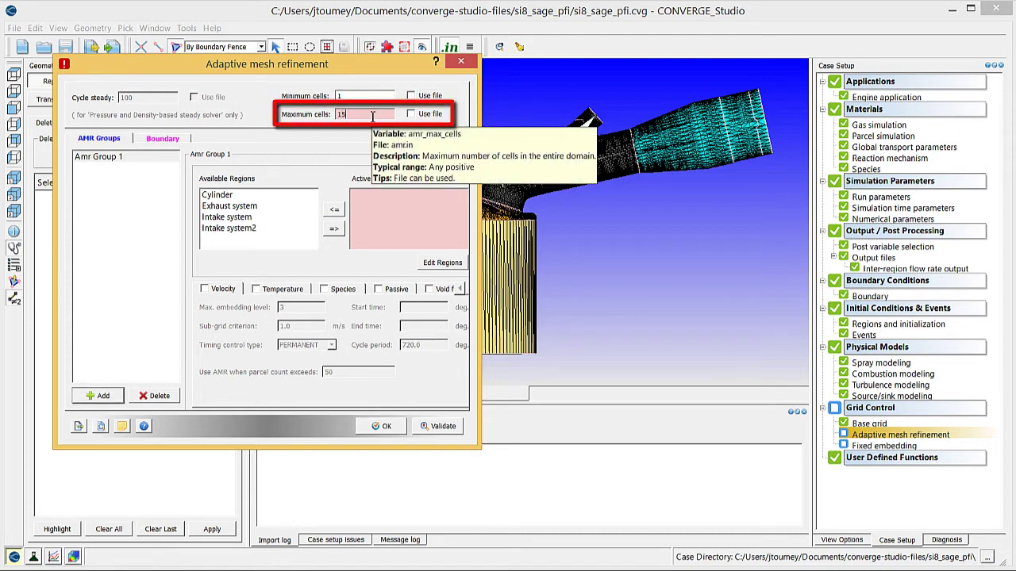
pyautogui.write('00000')
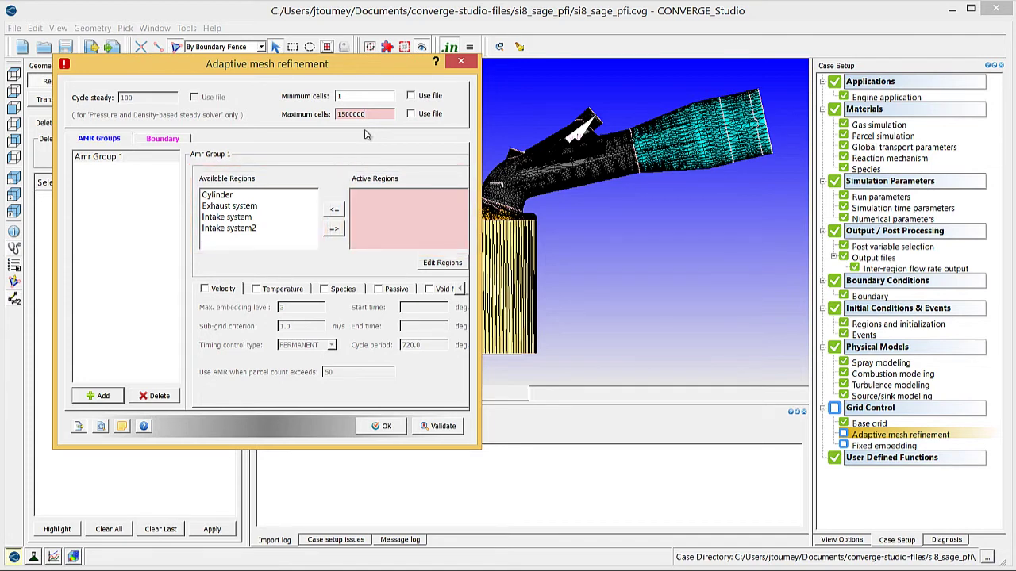
# - Make the Cylinder and Intake system2 regions active for Amr Group 1
pyautogui.click(262, 196)
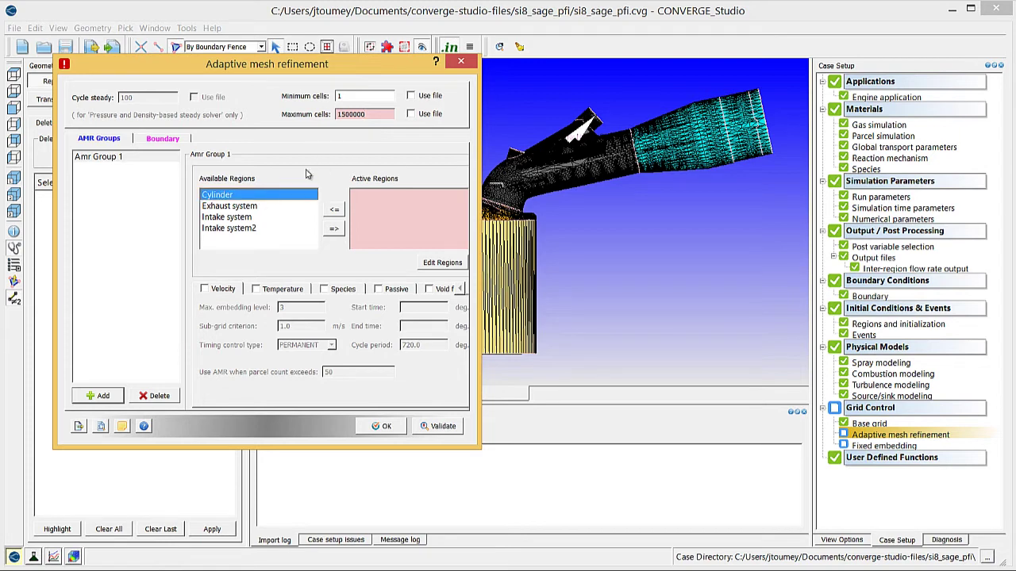
pyautogui.click(333, 229)
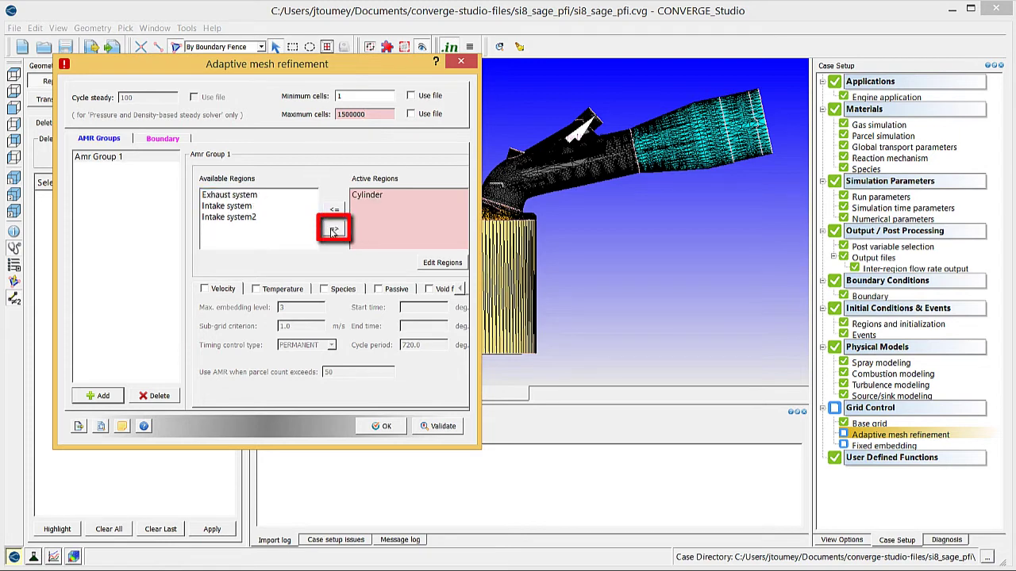
pyautogui.click(261, 217)
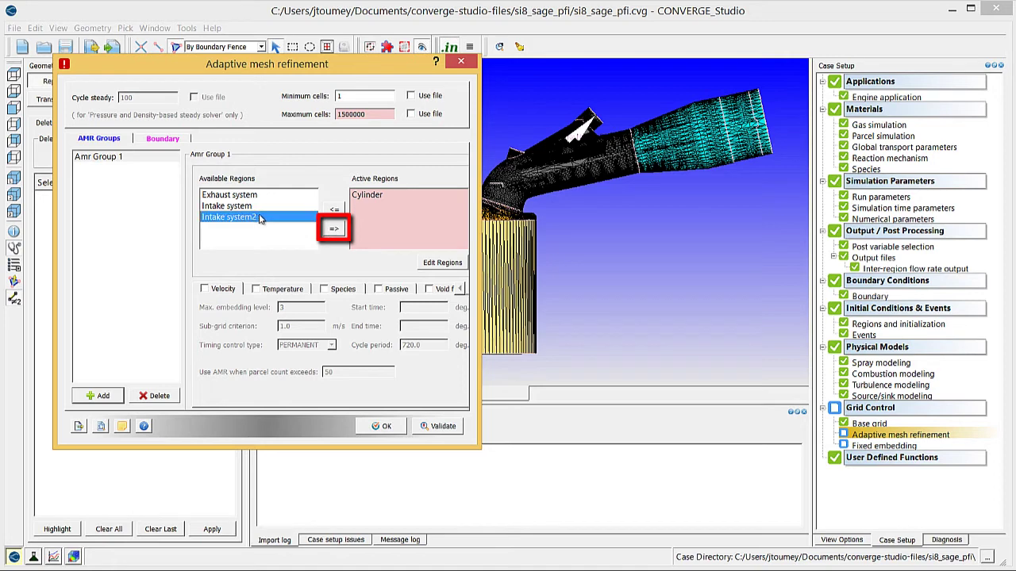
pyautogui.click(334, 229)
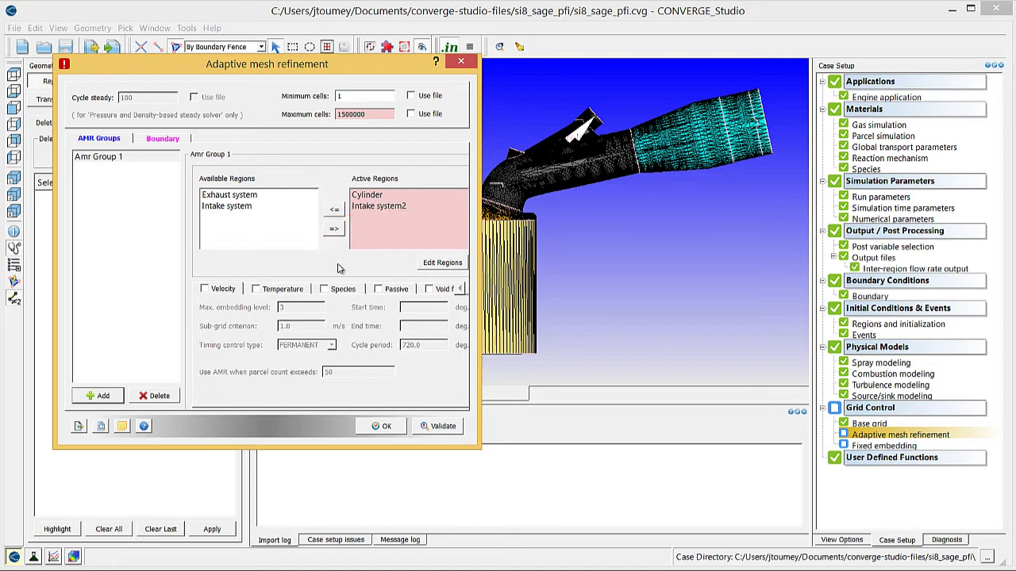
# - Enable velocity and temperature adaptive mesh refinement for Amr Group 1 and show the temperature settings
pyautogui.click(204, 289)
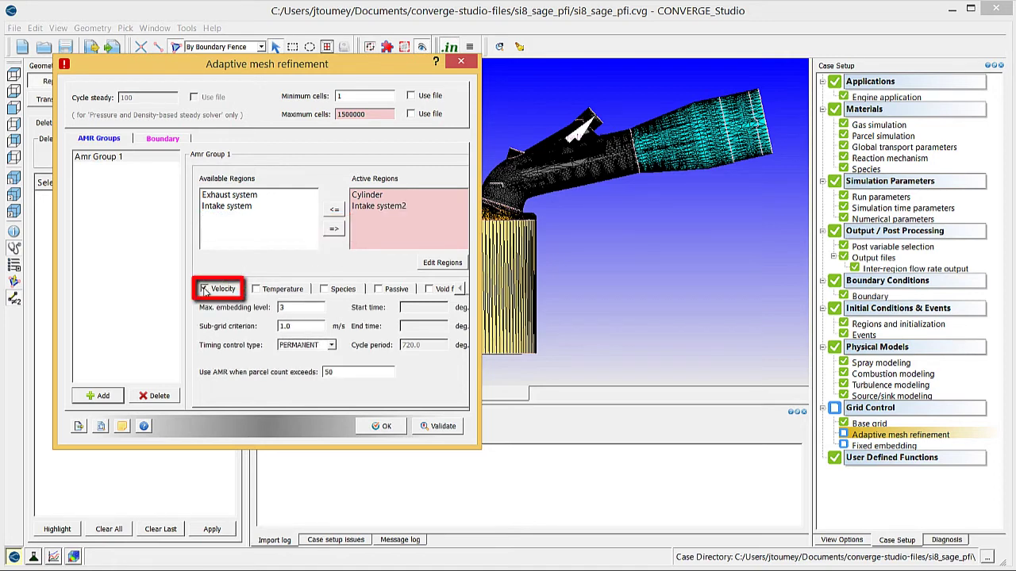
pyautogui.click(256, 290)
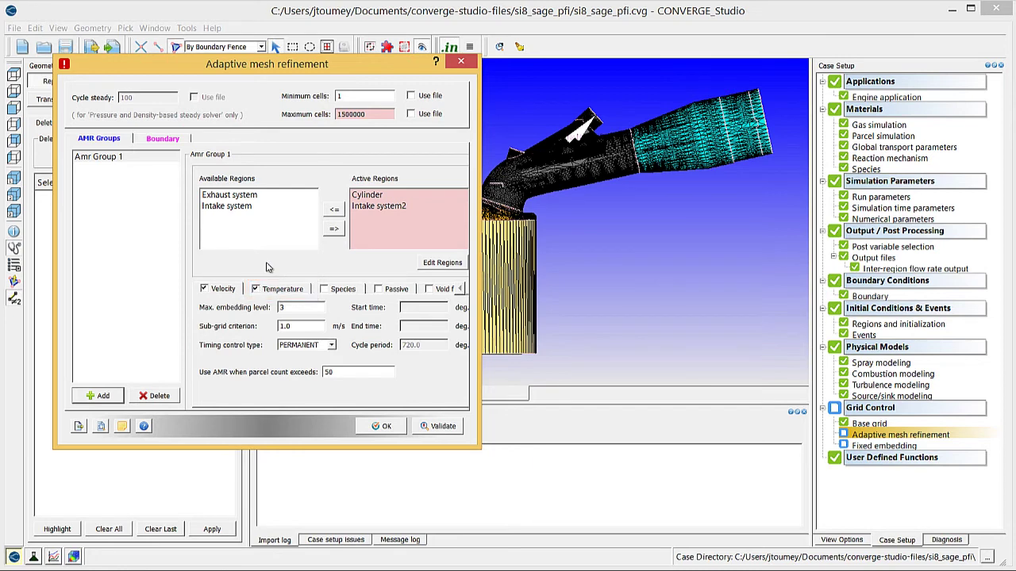
pyautogui.click(278, 291)
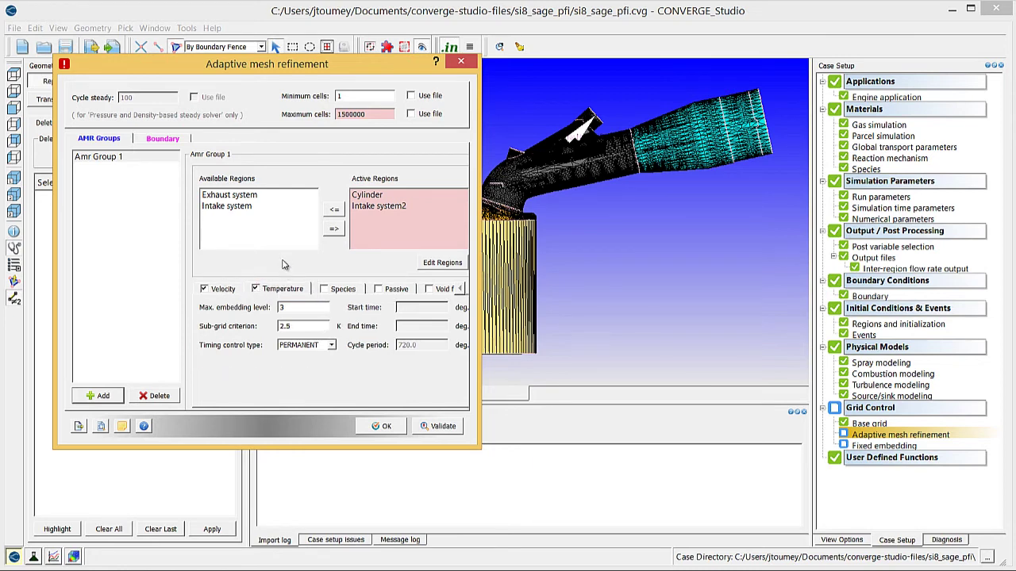
# - Make the temperature refinement CYCLIC with start time -17 and end time 131 deg, and accept the adaptive mesh refinement settings
pyautogui.click(332, 346)
pyautogui.click(317, 356)
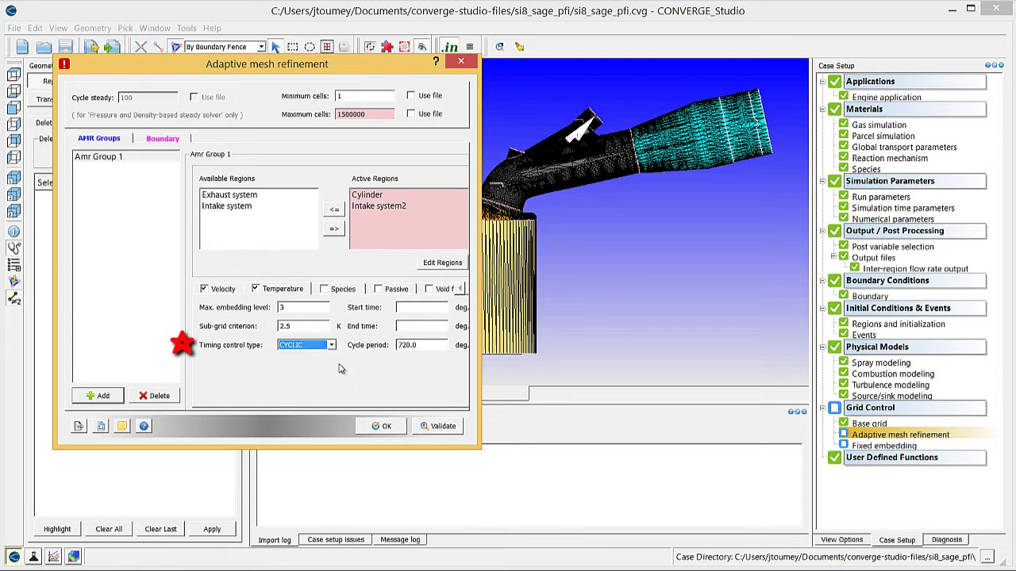
pyautogui.click(420, 308)
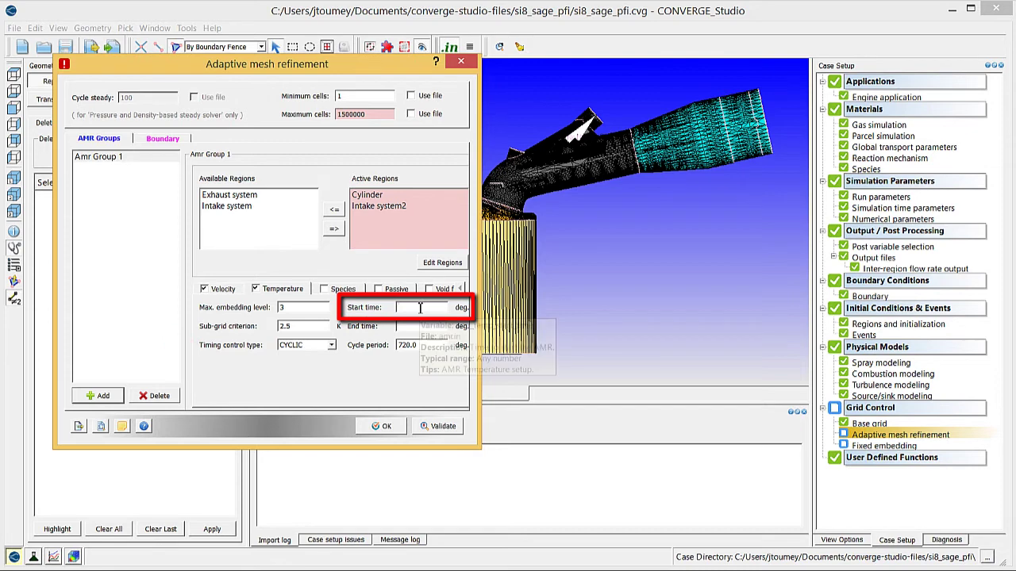
pyautogui.write('-17')
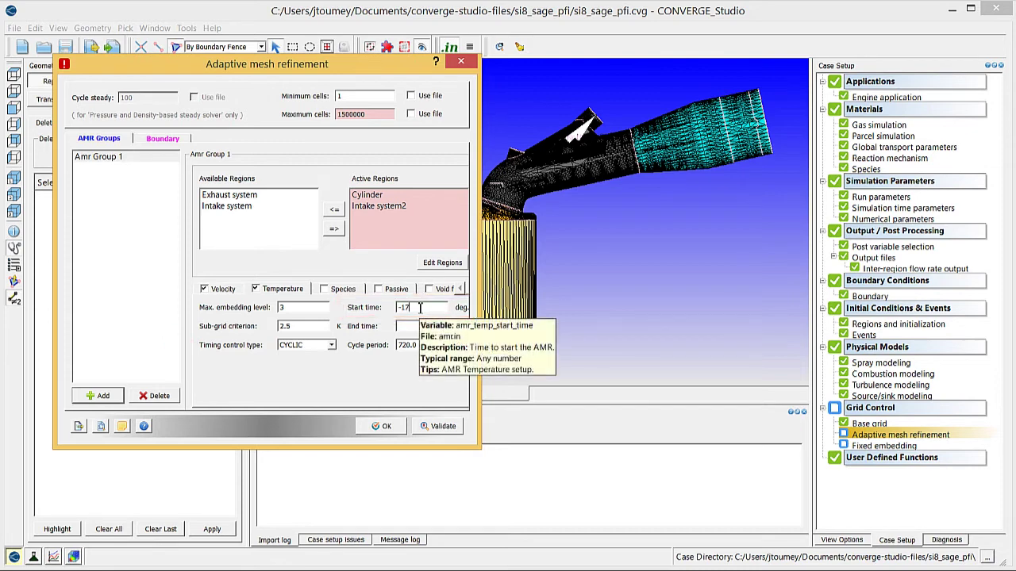
pyautogui.click(409, 326)
pyautogui.write('131')
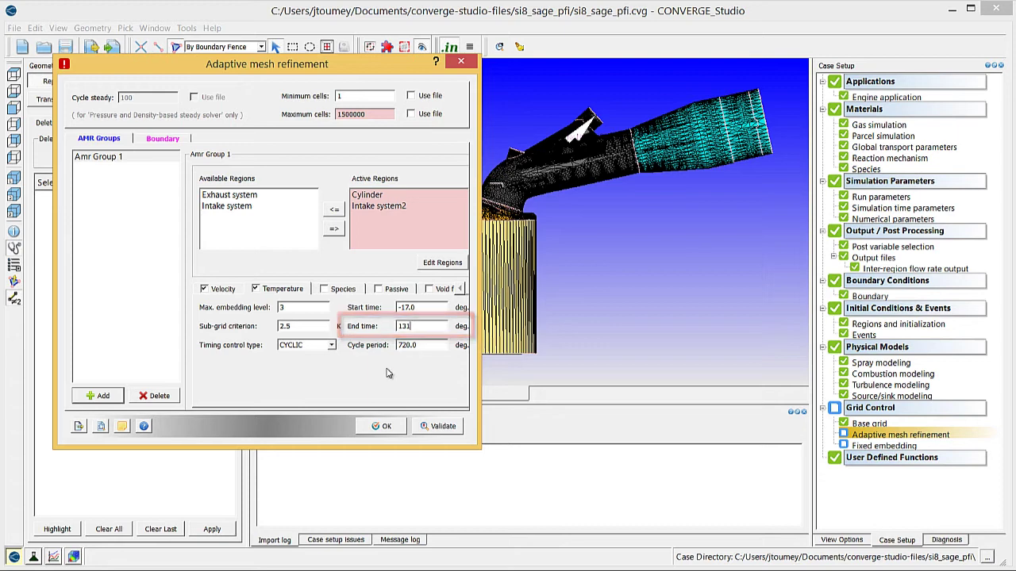
pyautogui.click(387, 427)
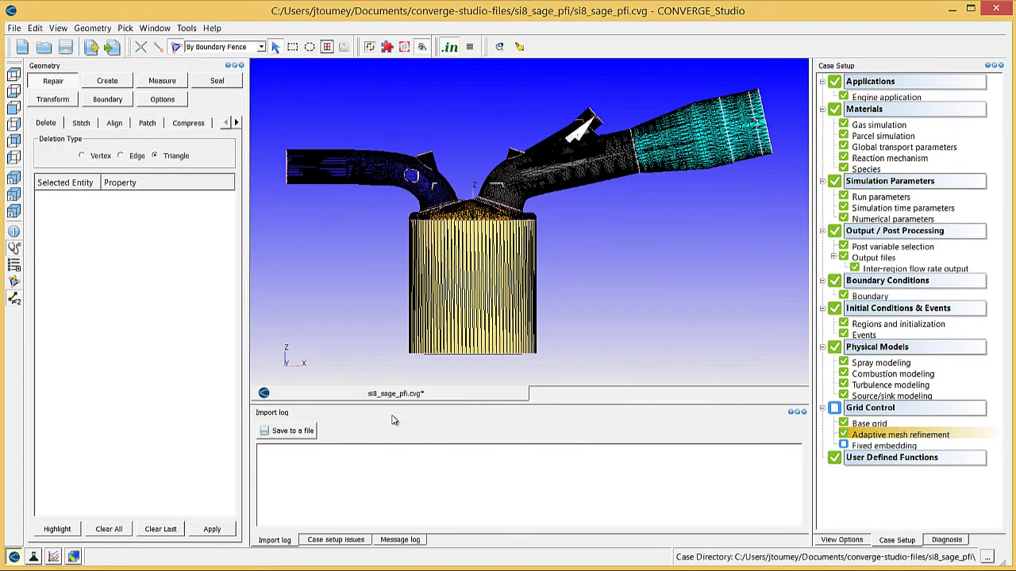
# - Import embedded.in from the si8_sage_pfi folder into the fixed embedding settings
pyautogui.doubleClick(860, 448)
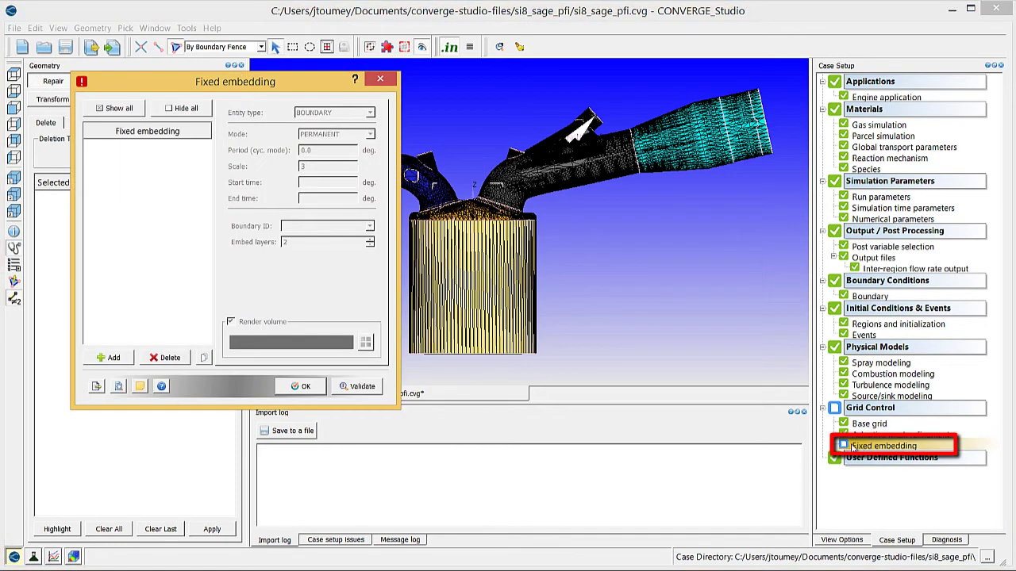
pyautogui.click(96, 386)
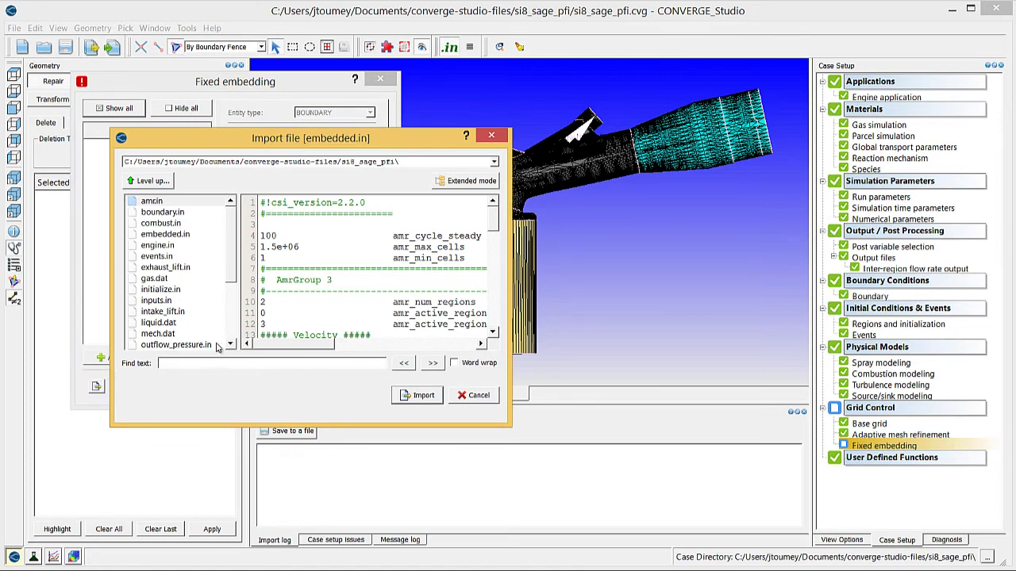
pyautogui.click(170, 235)
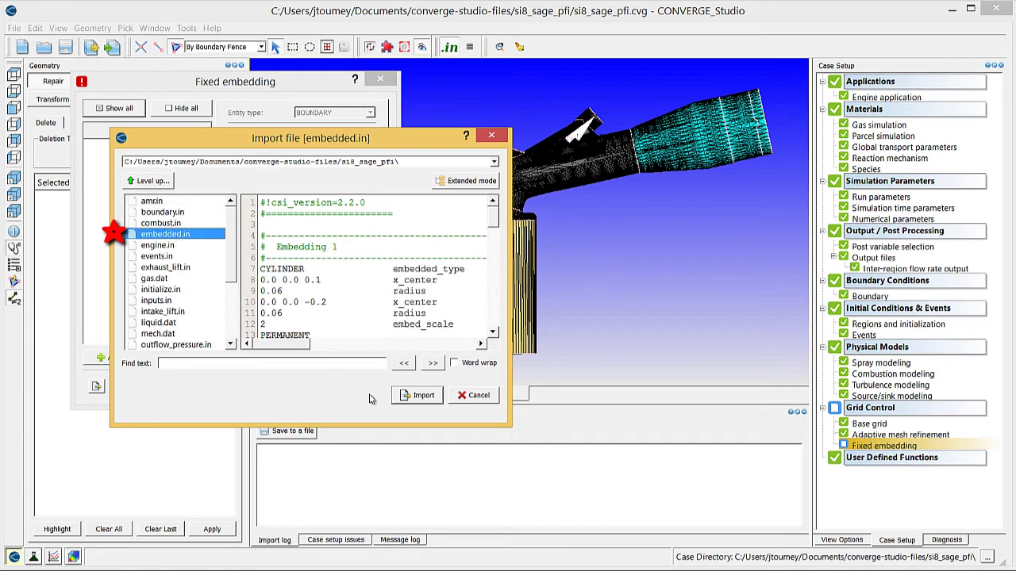
pyautogui.click(425, 399)
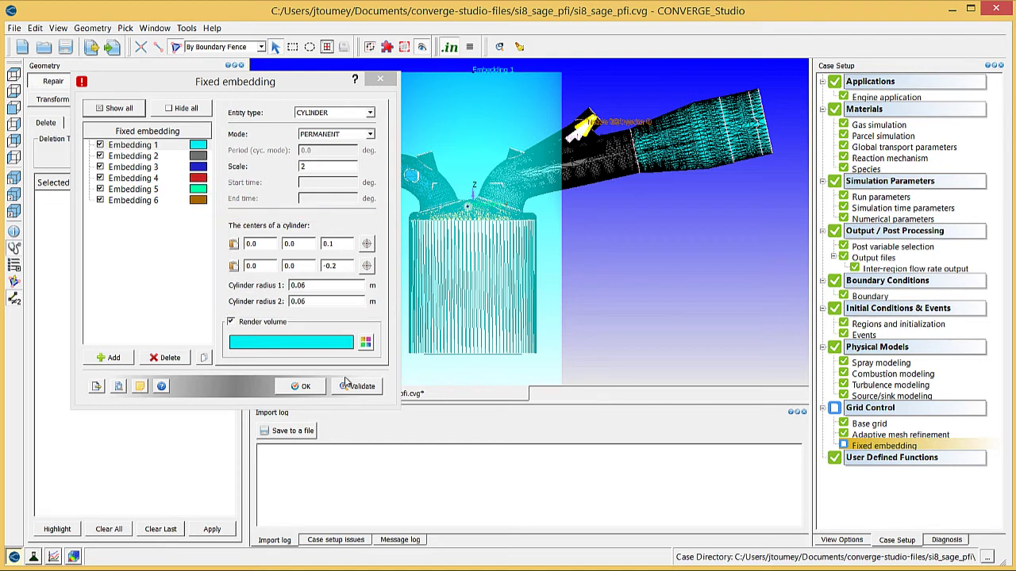
# - Hide the Embedding 1 volume, review the Embedding 3 boundary settings on the model, and accept the fixed embedding settings
pyautogui.click(101, 145)
pyautogui.click(133, 168)
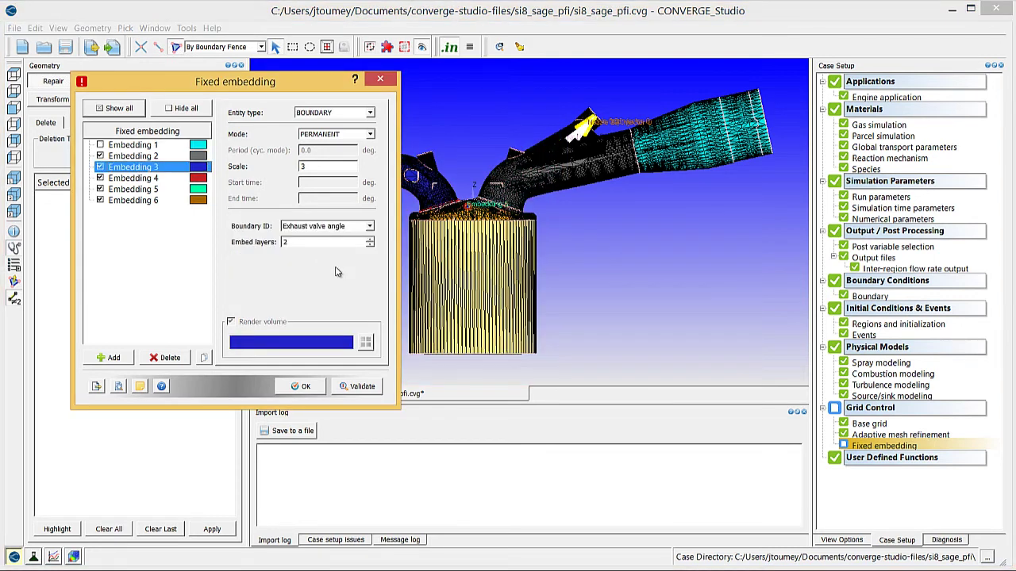
pyautogui.moveTo(439, 298); pyautogui.dragTo(472, 319)
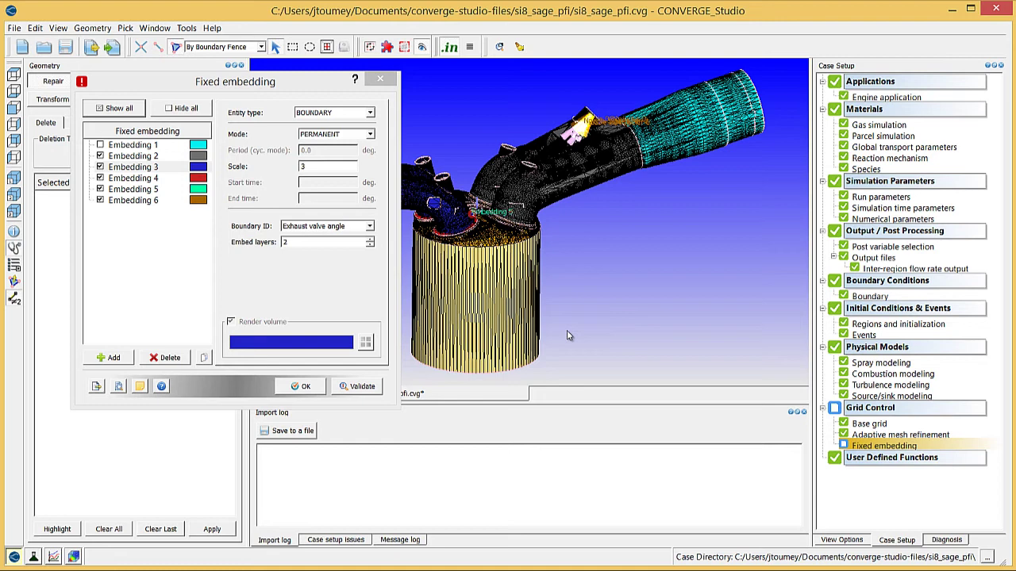
pyautogui.click(318, 386)
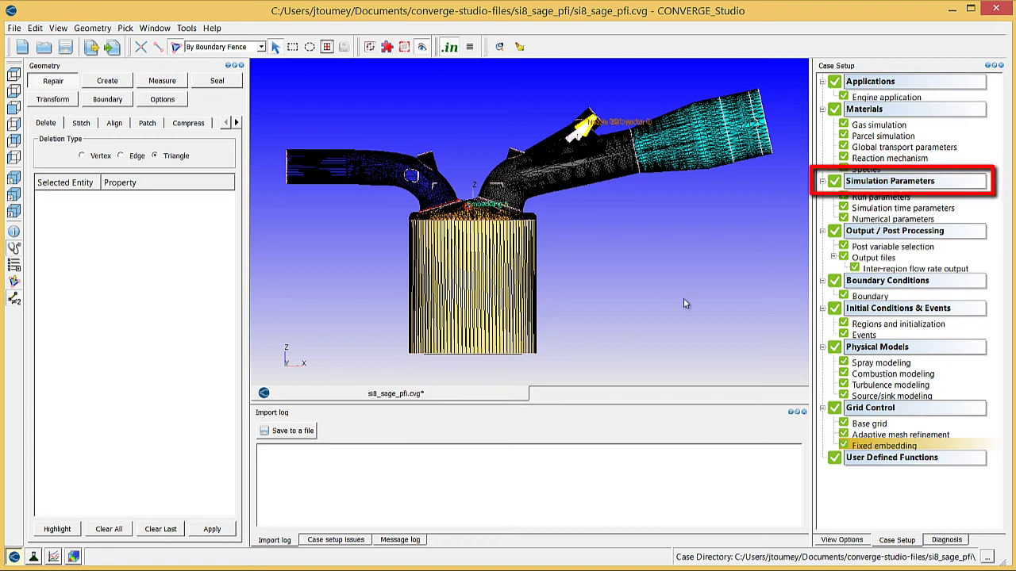
# - Load the Port Fuel Injection case (SAGE) template into the case setup, overwriting the linked exhaust_lift.in and intake_lift.in profiles
pyautogui.doubleClick(853, 185)
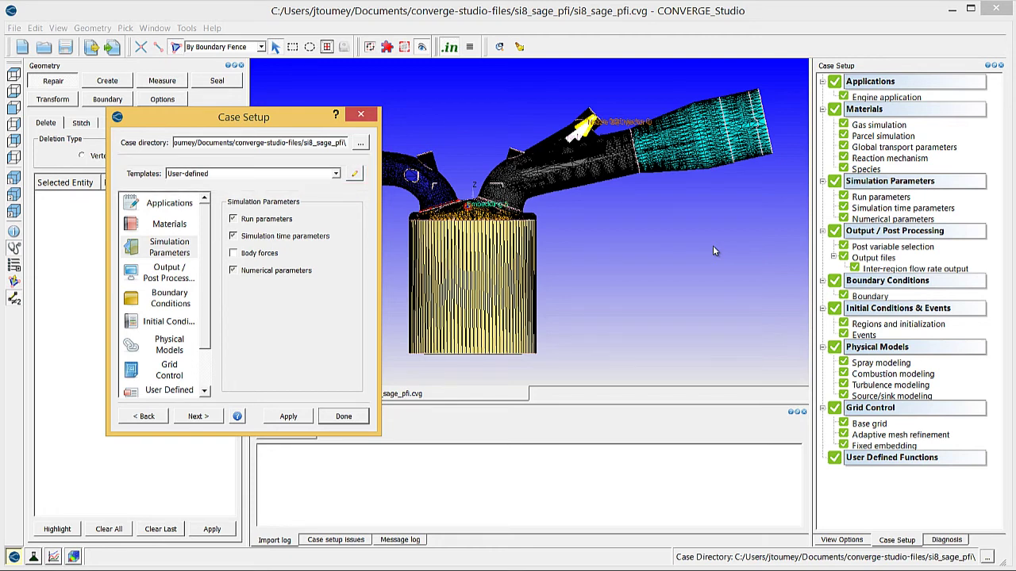
pyautogui.click(336, 174)
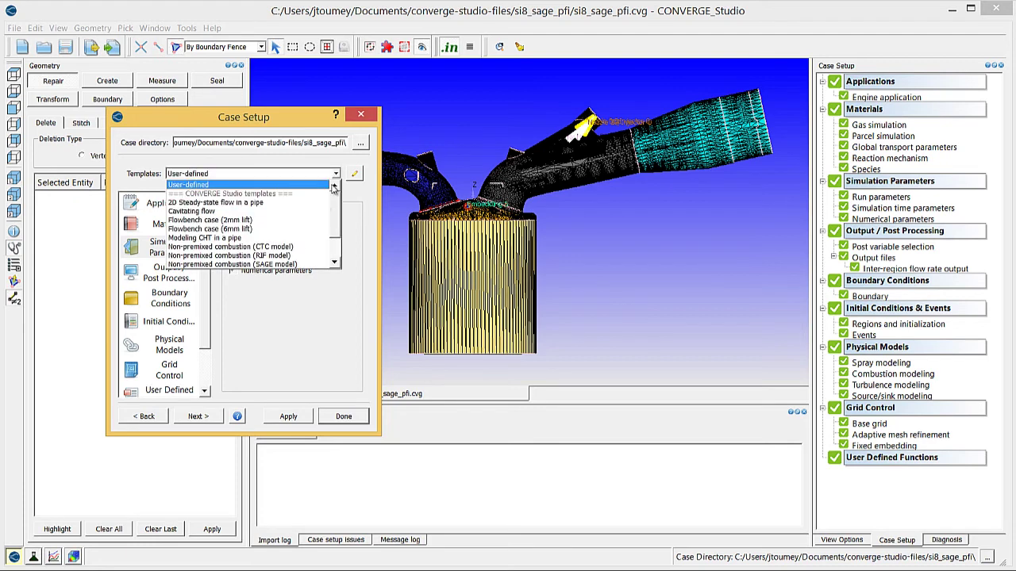
pyautogui.scroll(-2, 323, 210)
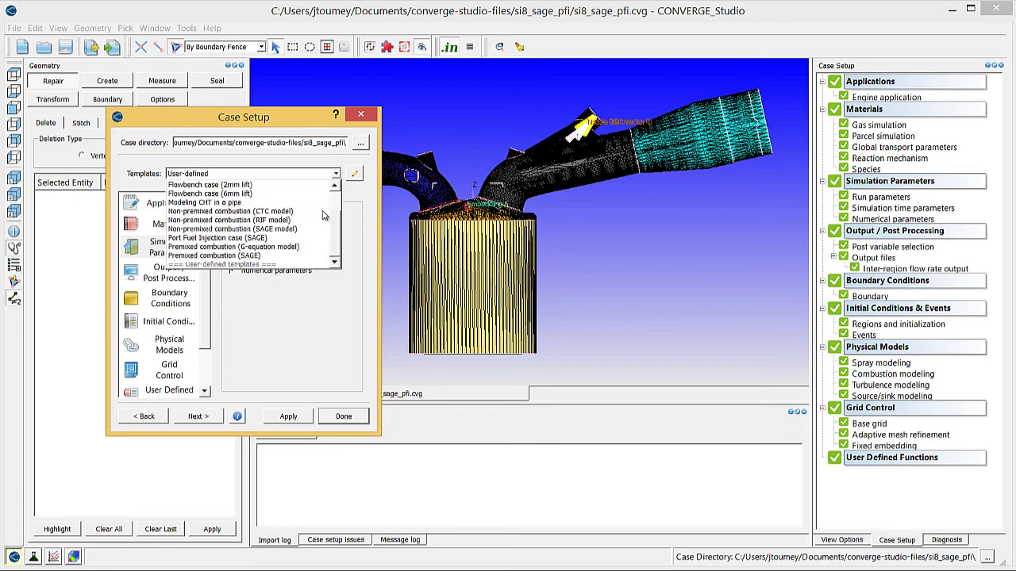
pyautogui.click(302, 238)
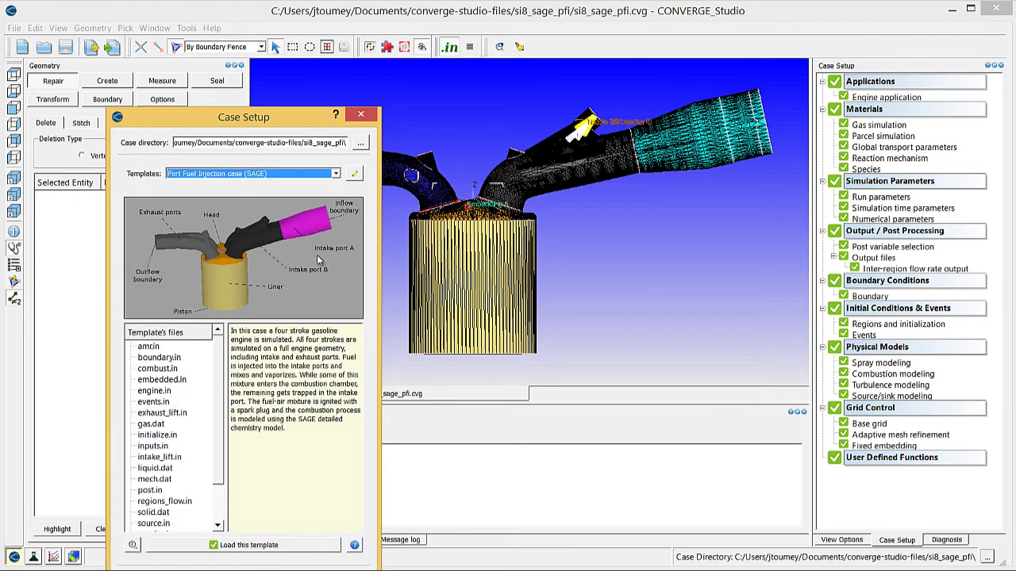
pyautogui.click(301, 550)
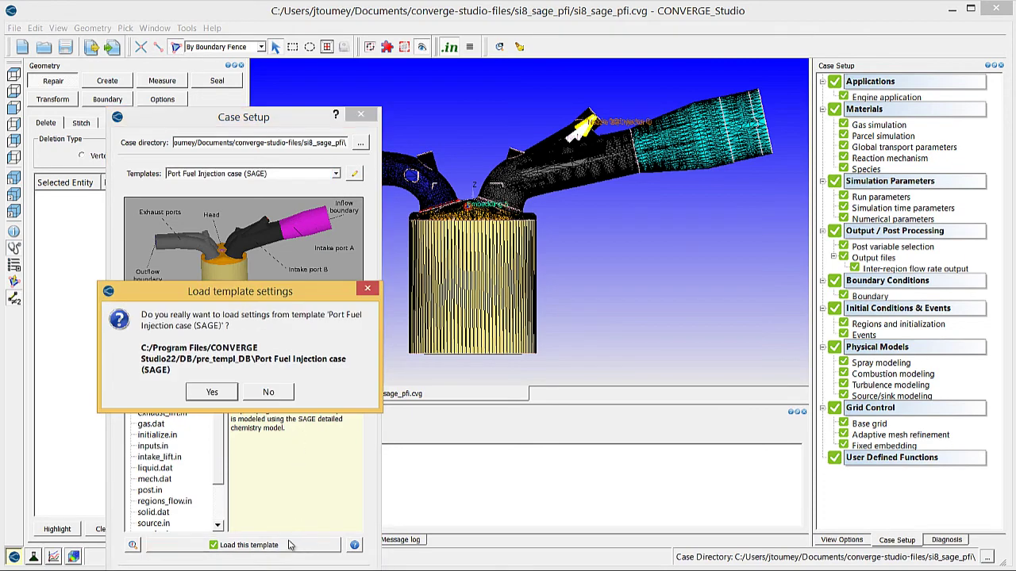
pyautogui.click(205, 390)
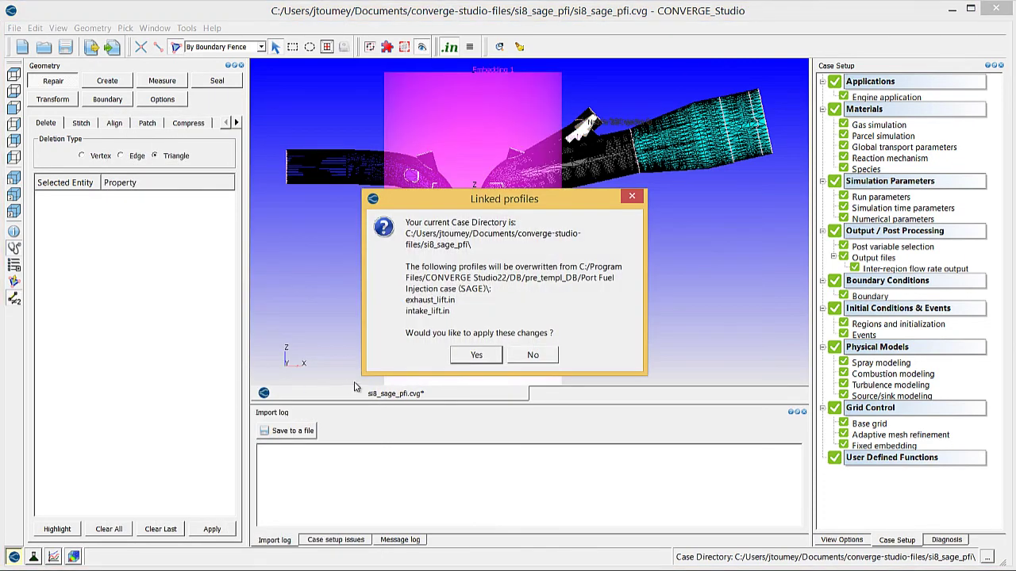
pyautogui.click(476, 355)
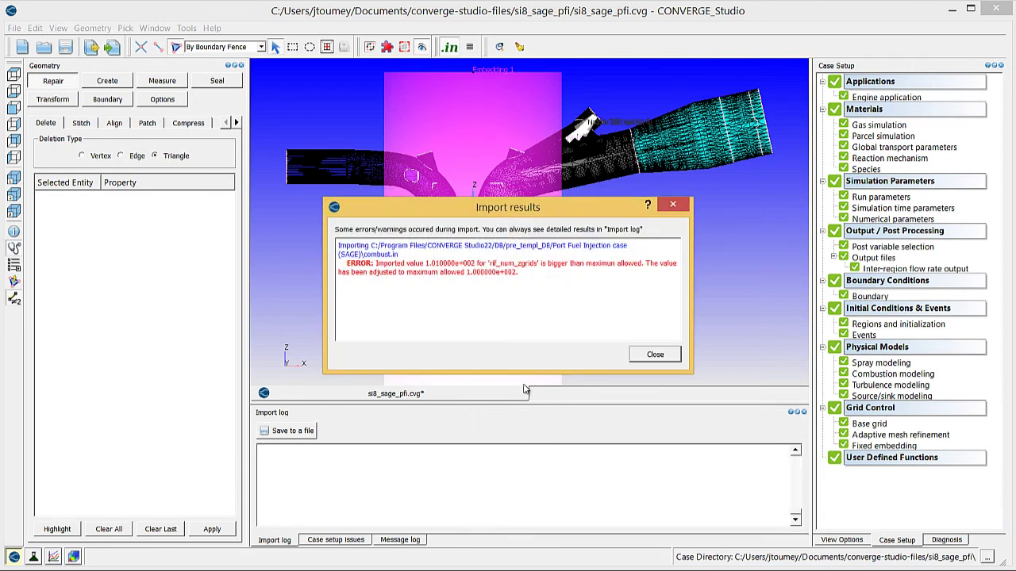
pyautogui.click(655, 358)
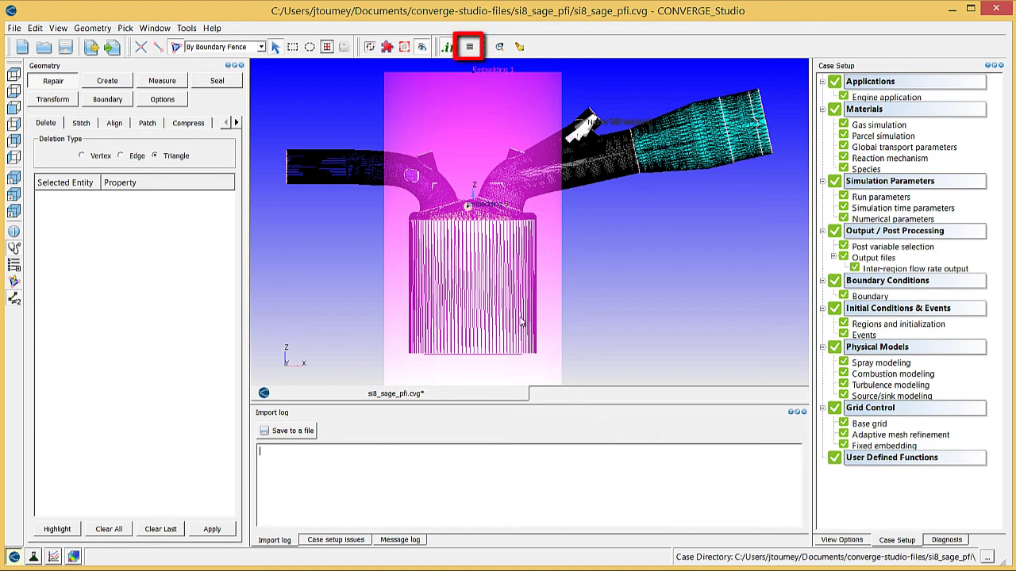
# - Open the timing map to examine when the case's events, injection, embeddings and sources are active
pyautogui.click(472, 49)
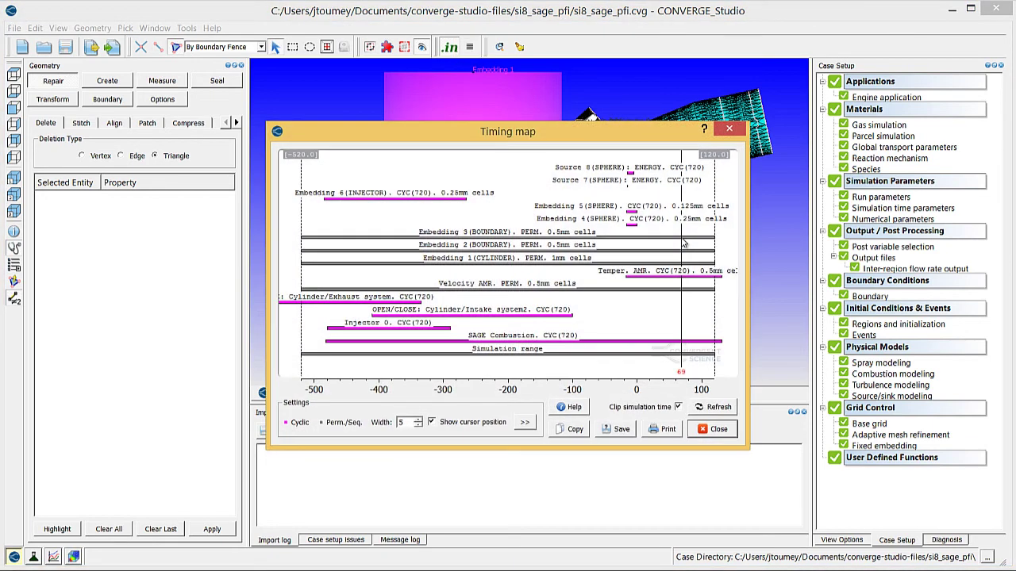